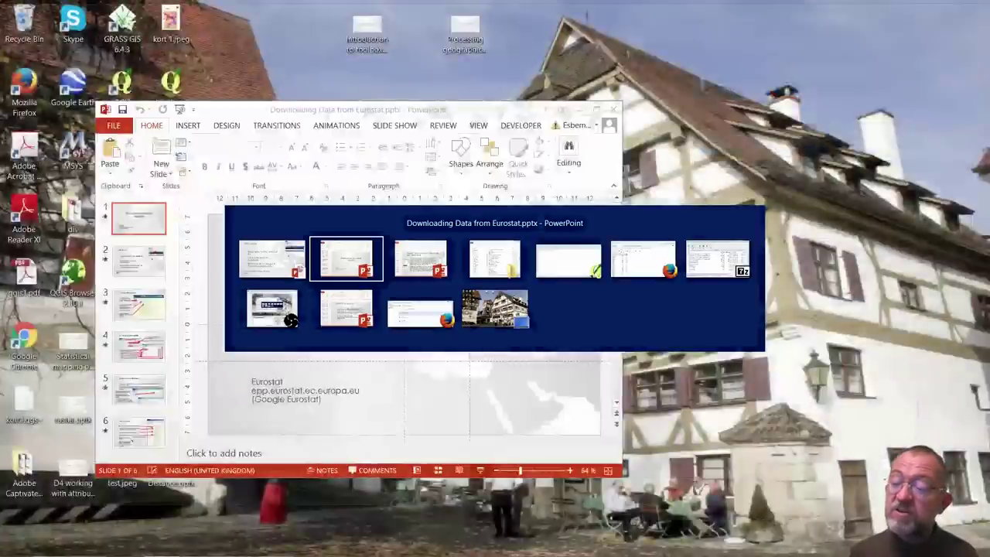
key("alt+Tab")
key("alt+Tab")
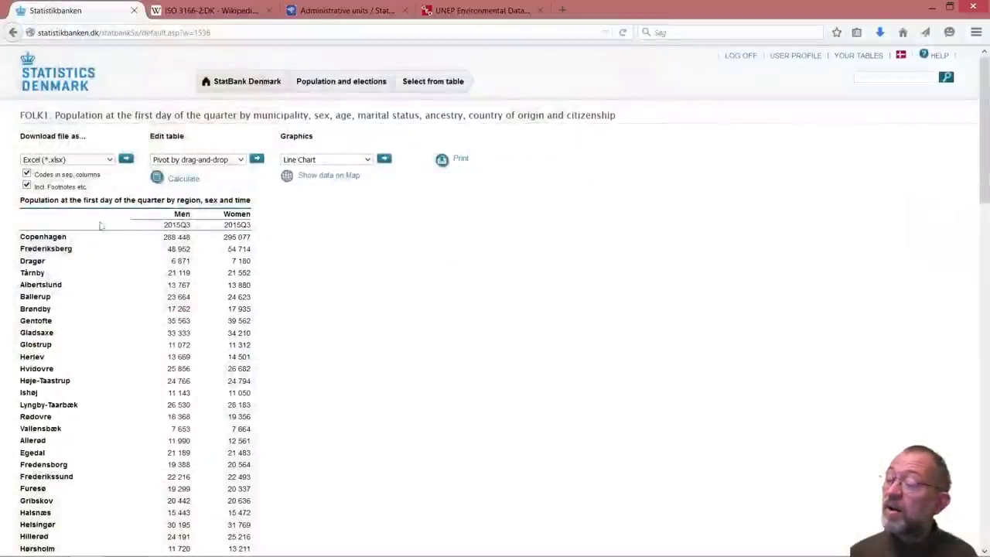
Go to the Administrative units tab and try entering EUROSTAT in the address bar.
left_click(371, 10)
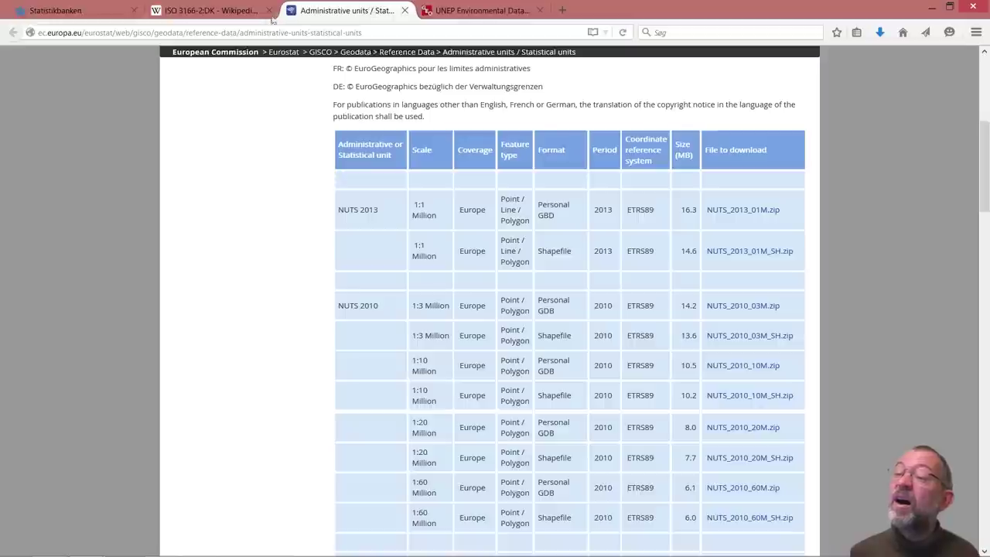
left_click(369, 31)
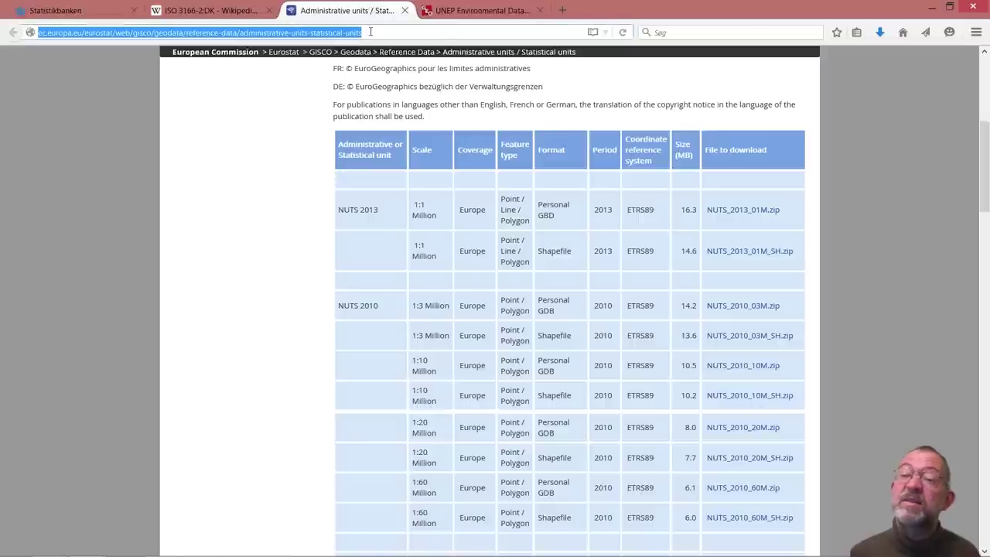
left_click(371, 32)
type("EURO")
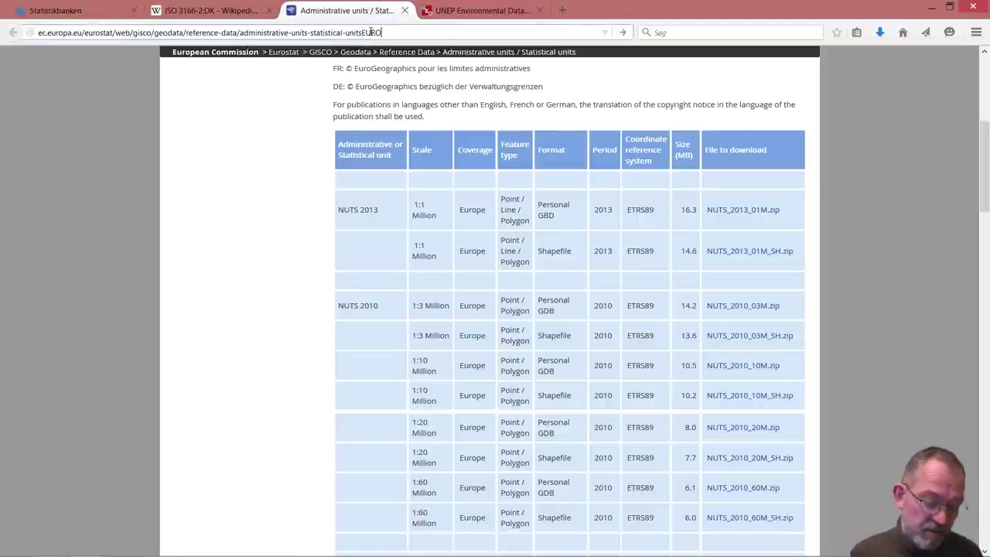
type("STAT")
key("Return")
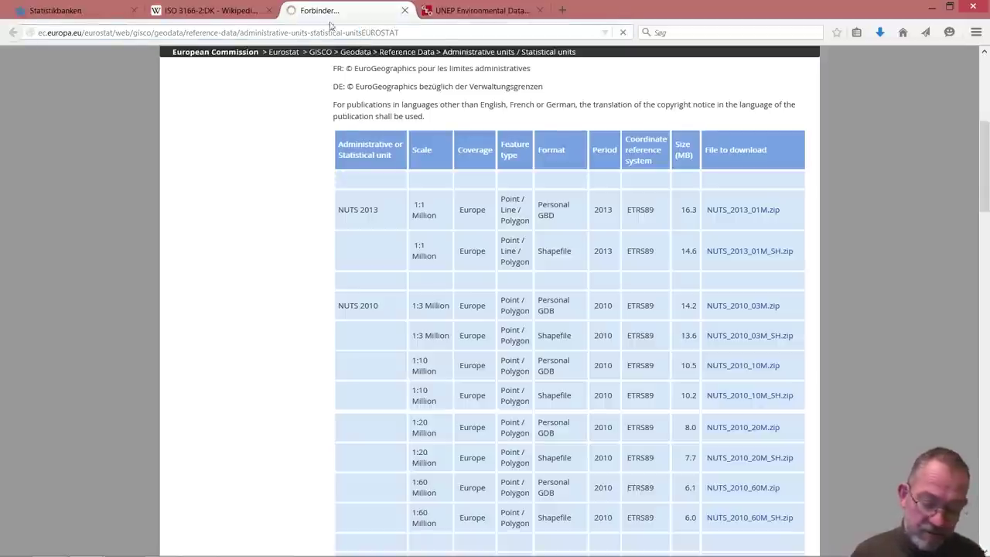
Run a Google search for EUROSTAT.
left_click(693, 32)
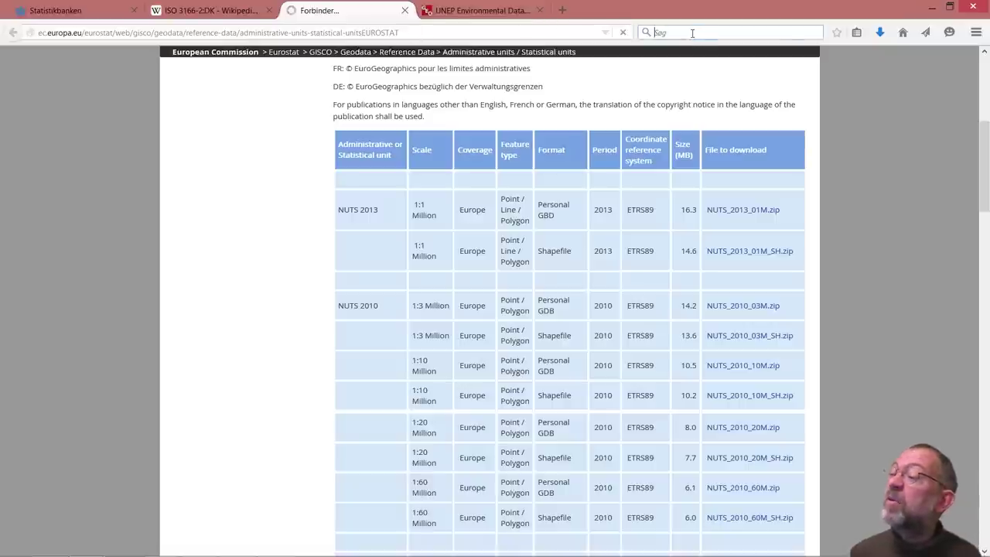
type("EURO")
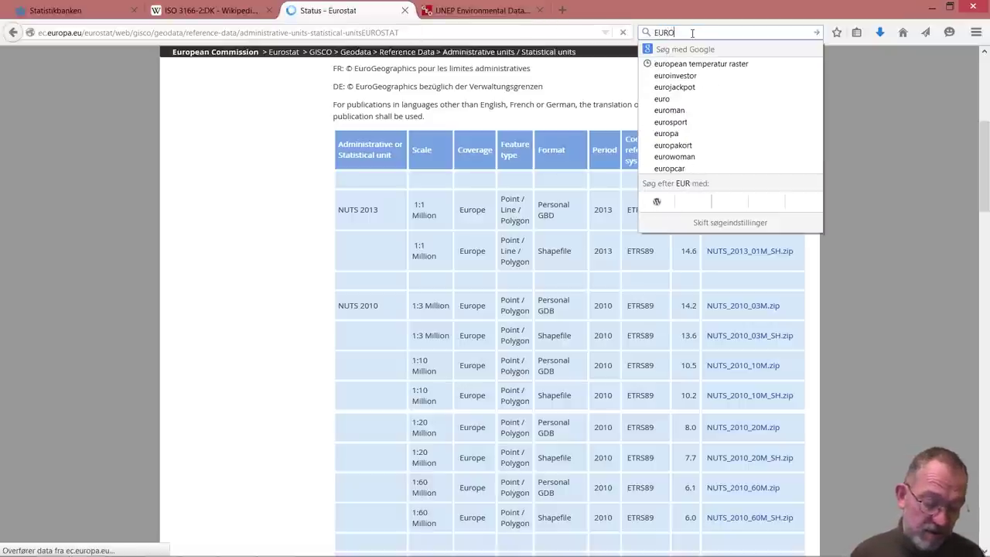
type("STAT")
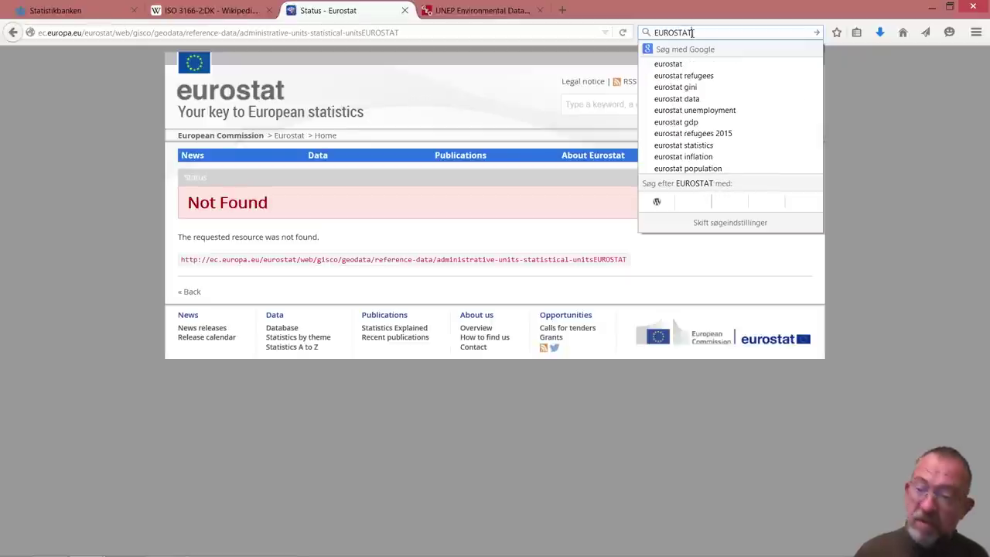
key("Return")
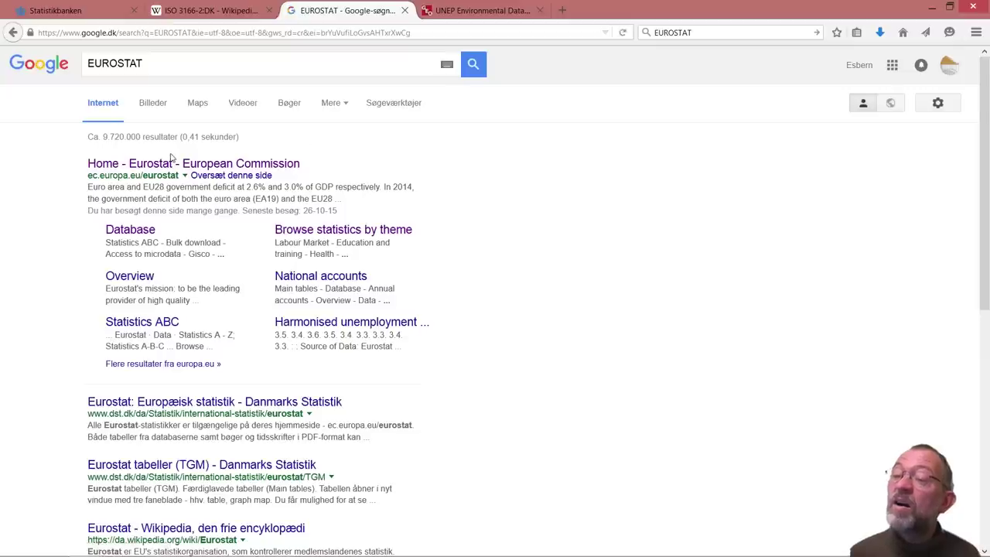
Browse Eurostat Database > Agriculture, forestry and fisheries > Organic farming and open org_aprod in Data Explorer.
left_click(174, 163)
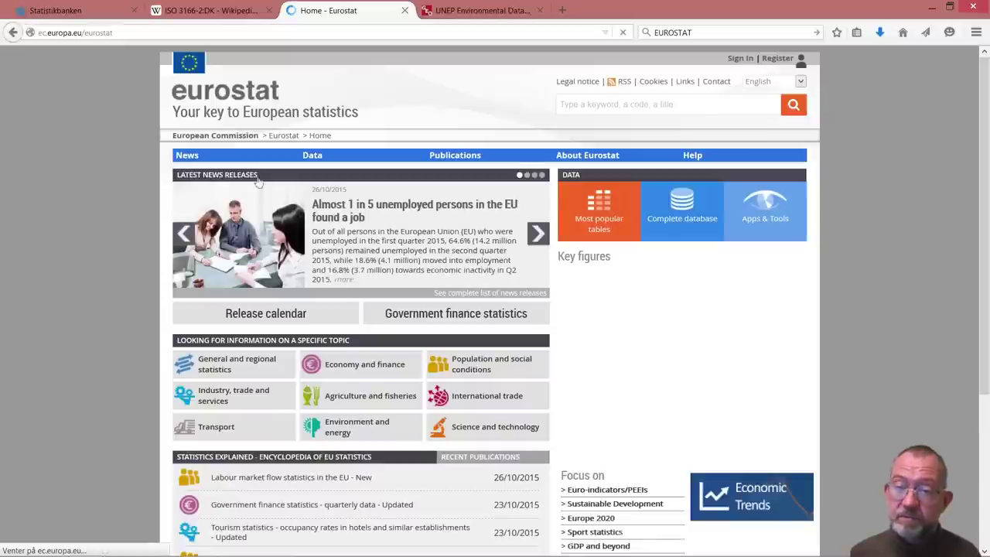
mouse_move(312, 154)
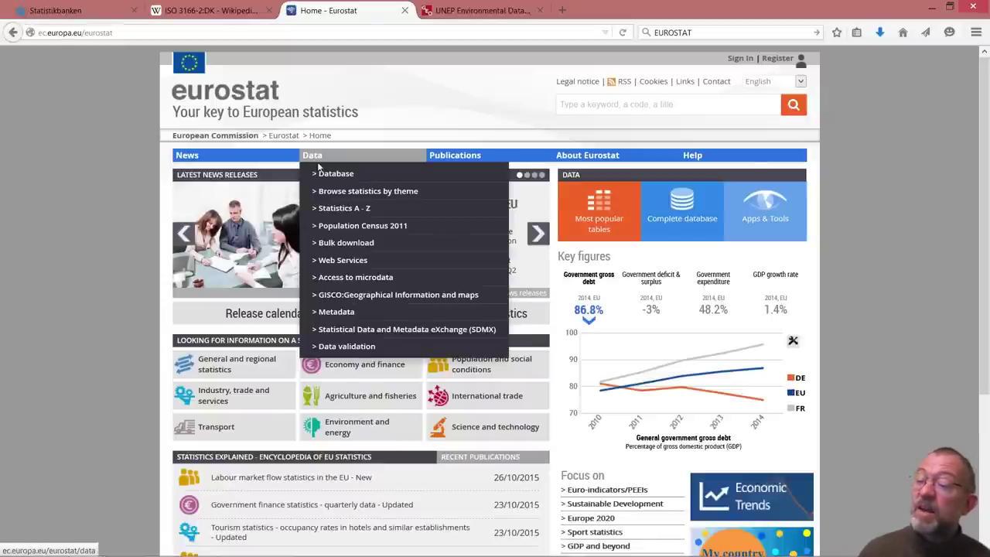
left_click(325, 175)
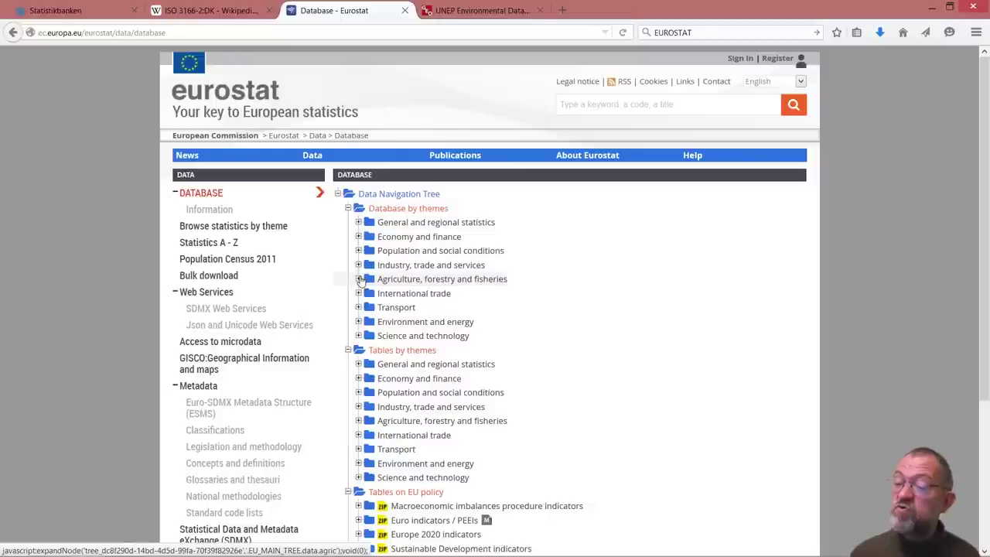
left_click(359, 279)
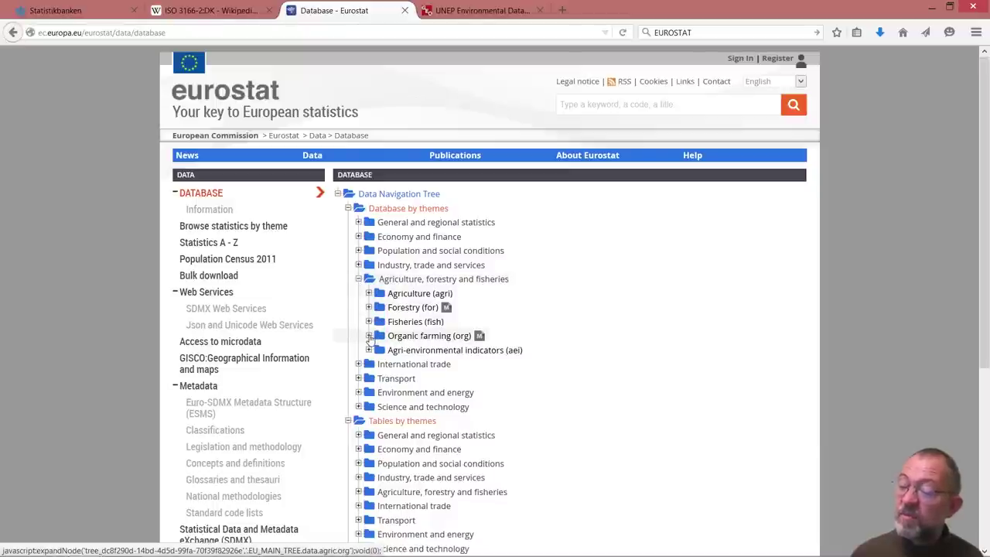
left_click(369, 335)
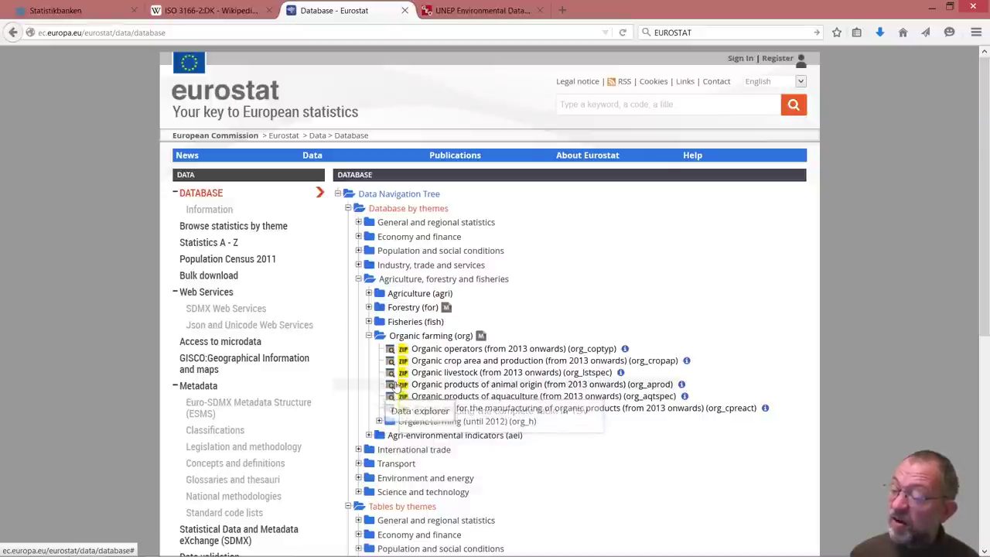
left_click(390, 384)
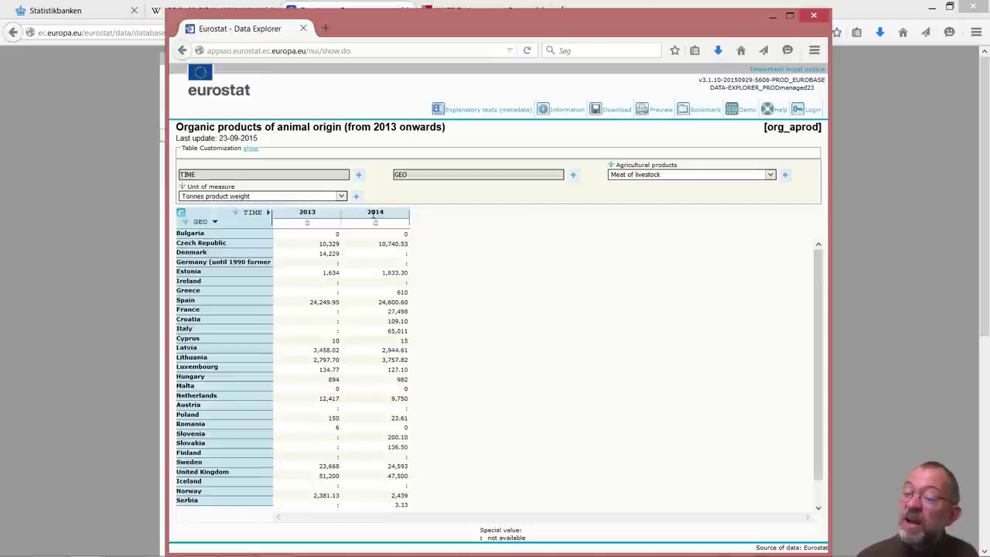
Choose Goat as the agricultural product shown in the table.
left_click(700, 178)
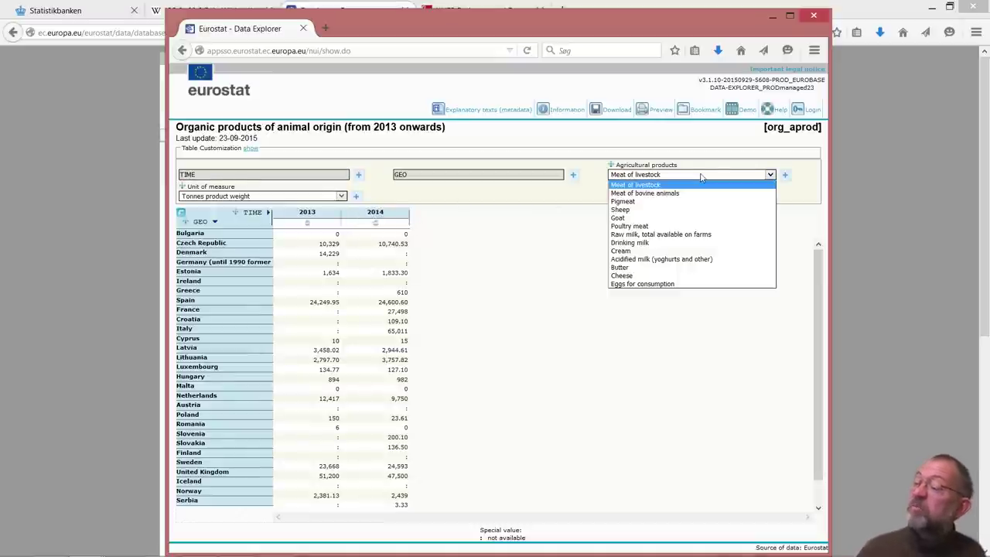
left_click(671, 219)
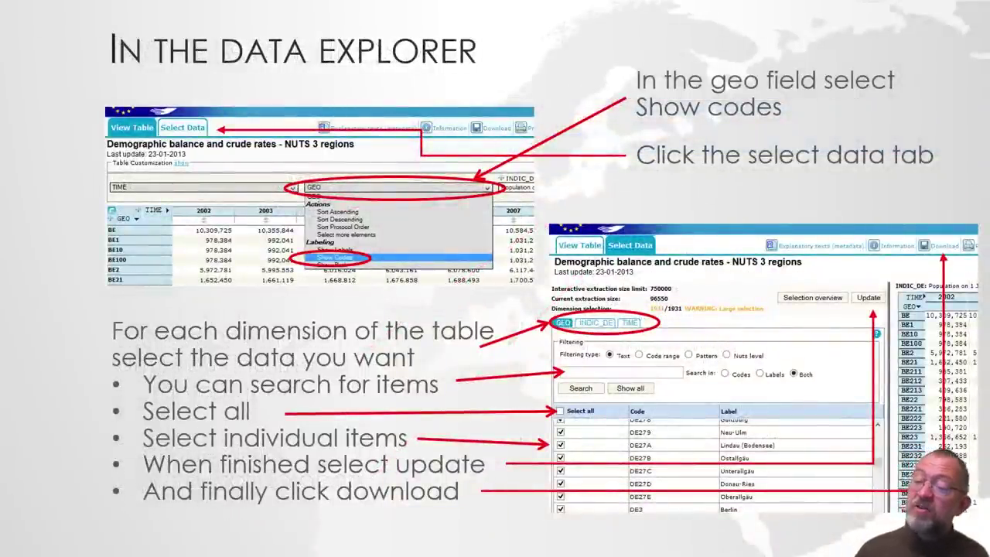
Return from the slides to the Firefox Data Explorer showing organic goat production.
key("alt+Tab")
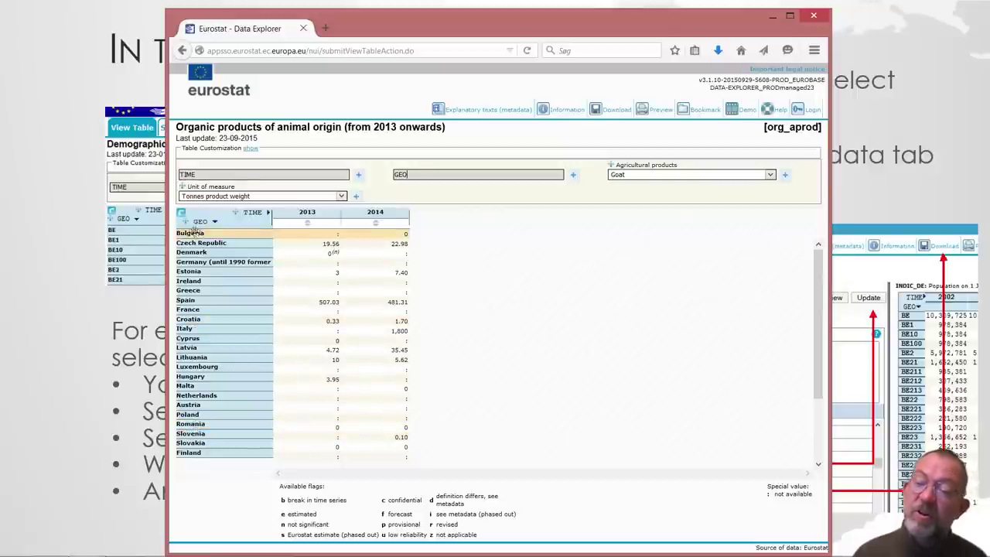
Switch the GEO dimension to show country codes and update the table.
left_click(573, 175)
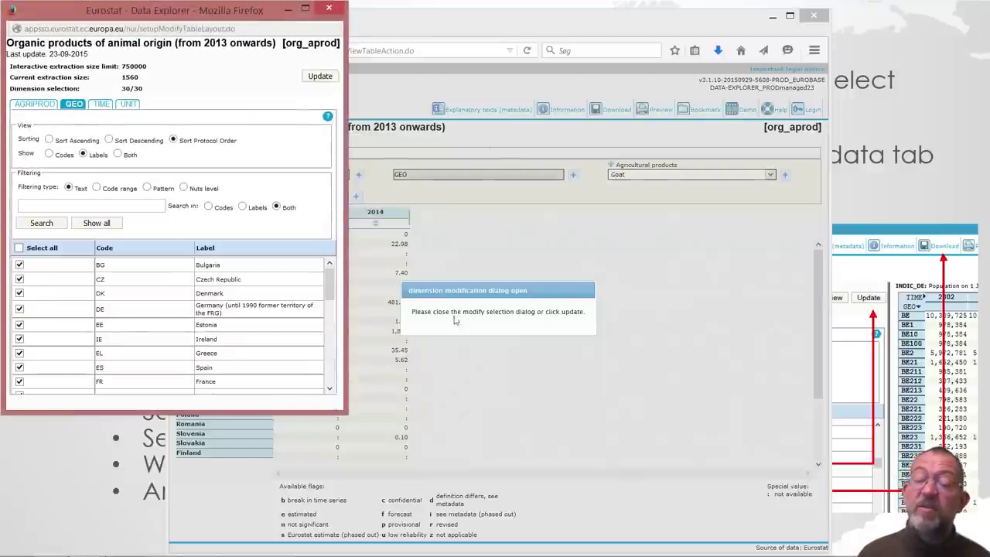
left_click_drag(329, 282, 343, 261)
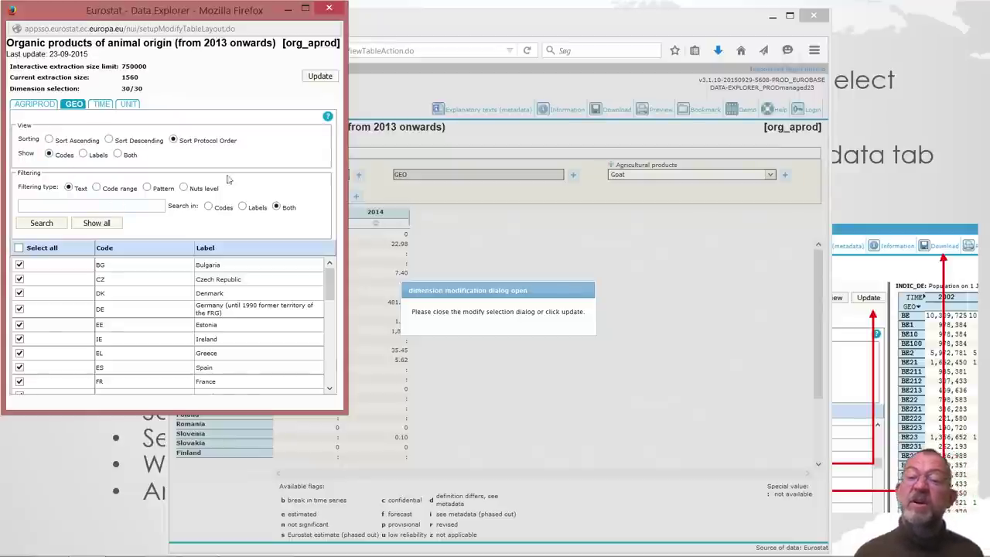
left_click(320, 76)
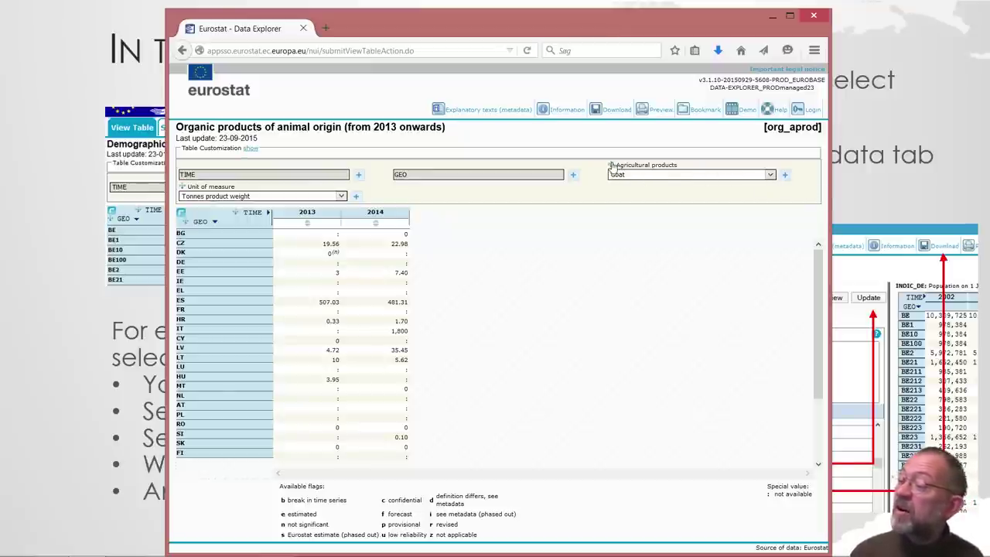
Put agricultural products across the columns and restrict the table to 2014.
left_click_drag(610, 164, 248, 215)
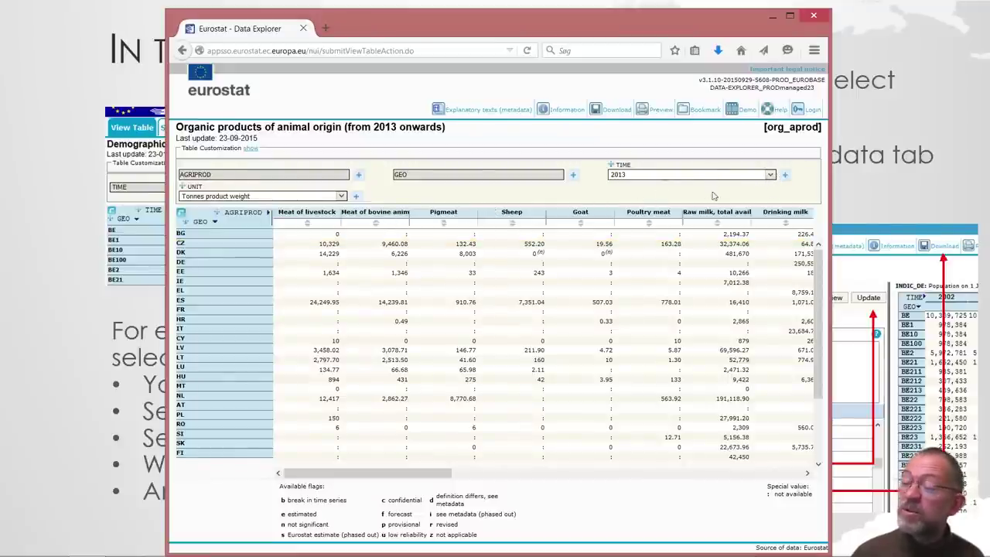
left_click(770, 174)
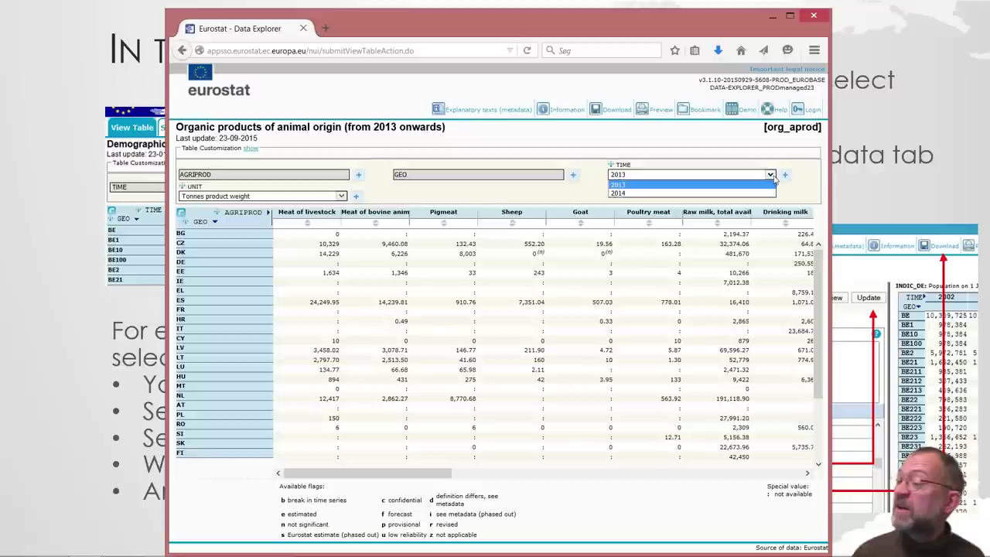
left_click(722, 195)
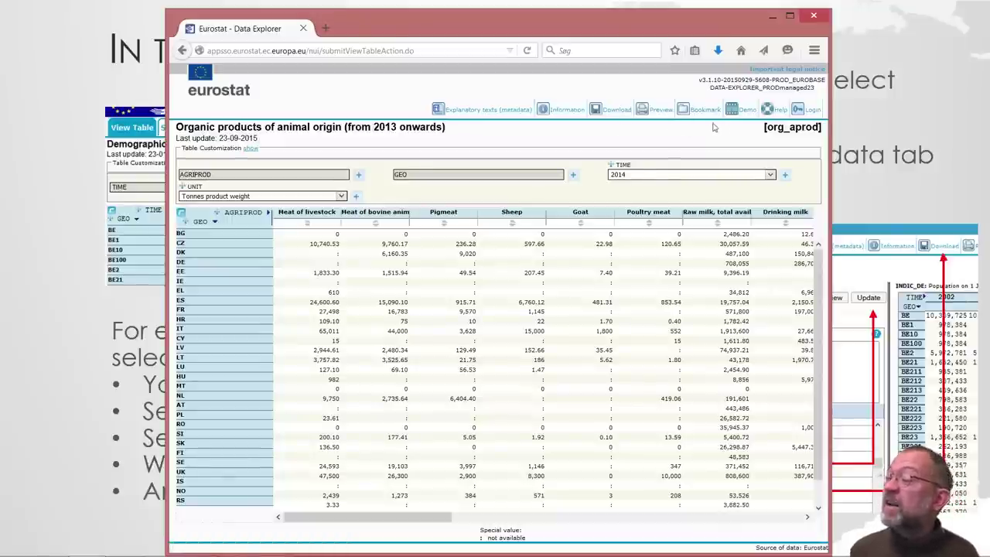
Download the table as org_aprod.xls without thousand separators and open it in Excel.
left_click(596, 109)
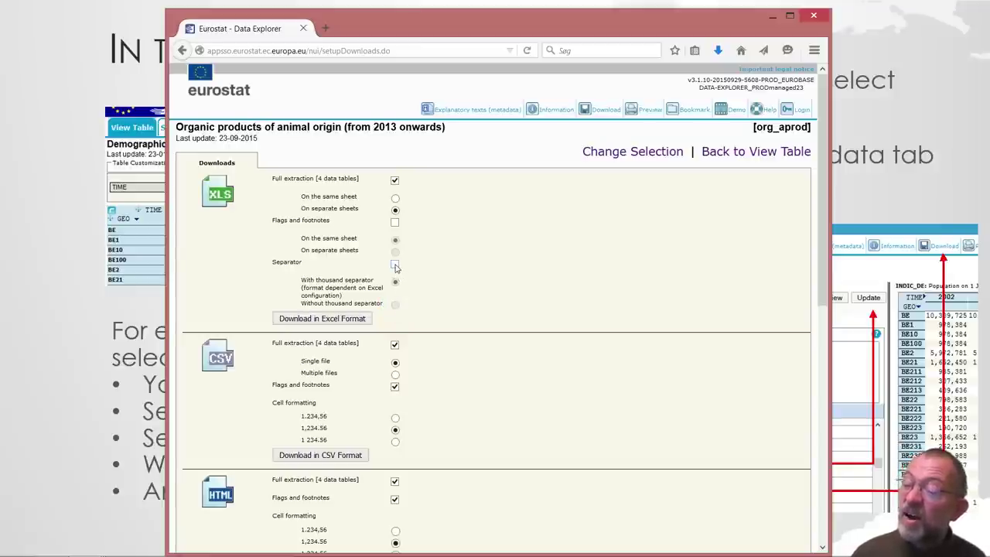
left_click(395, 264)
left_click(395, 304)
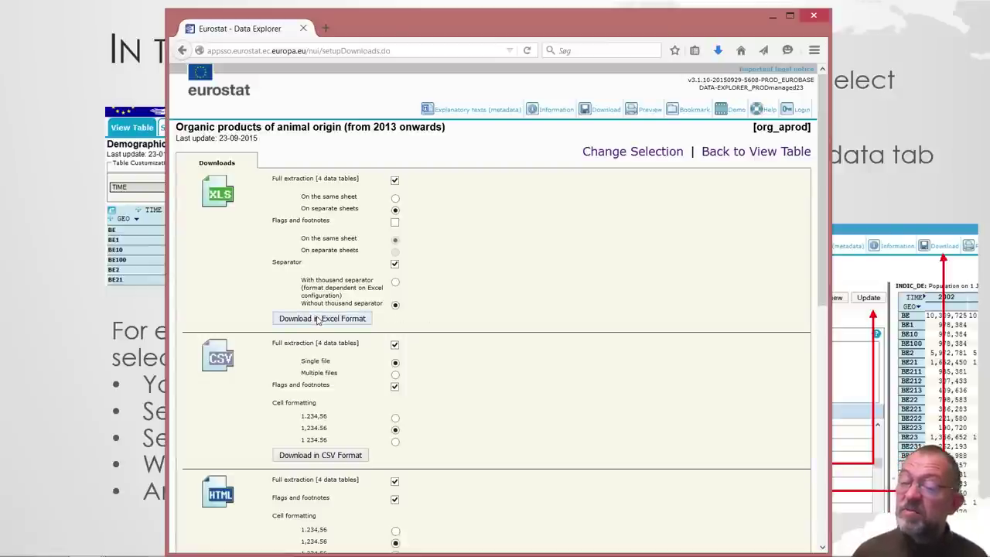
left_click(318, 319)
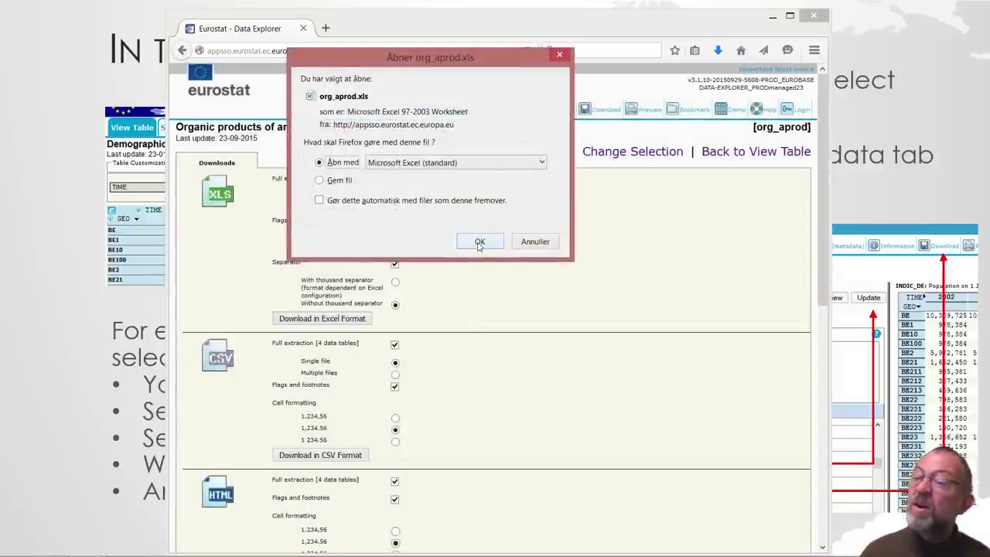
left_click(481, 243)
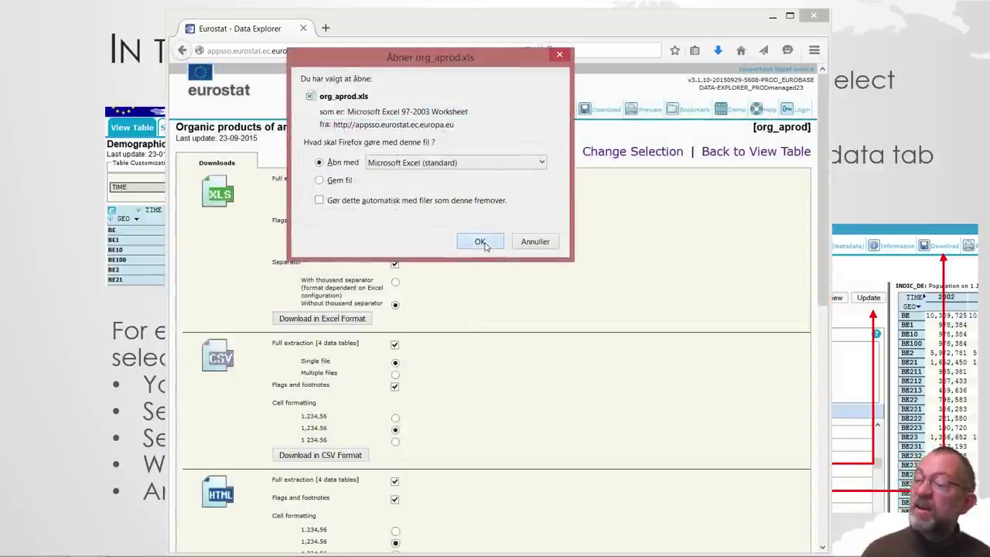
left_click(481, 242)
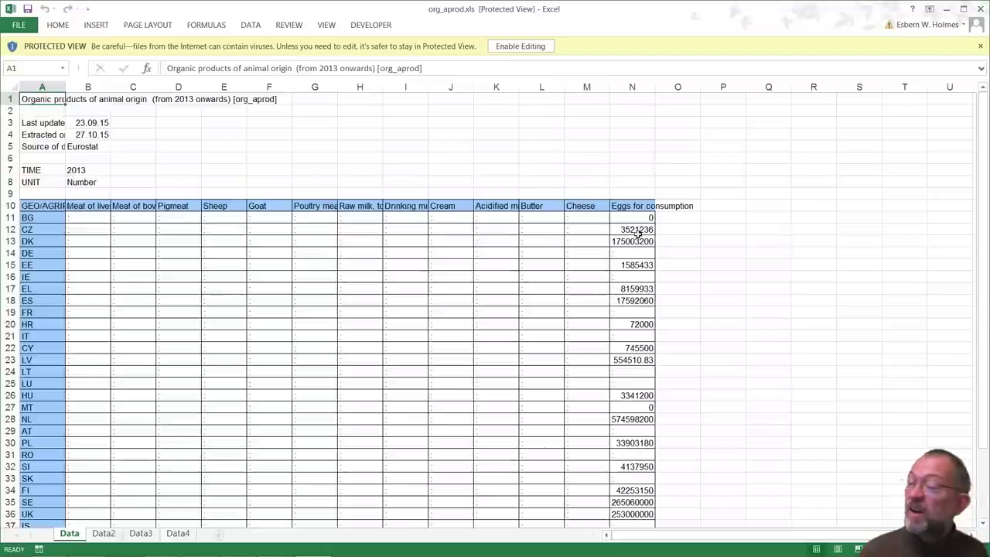
Compare the Data, Data2 and Data3 sheets, ending on Data4 with 2014 tonnages.
left_click(104, 533)
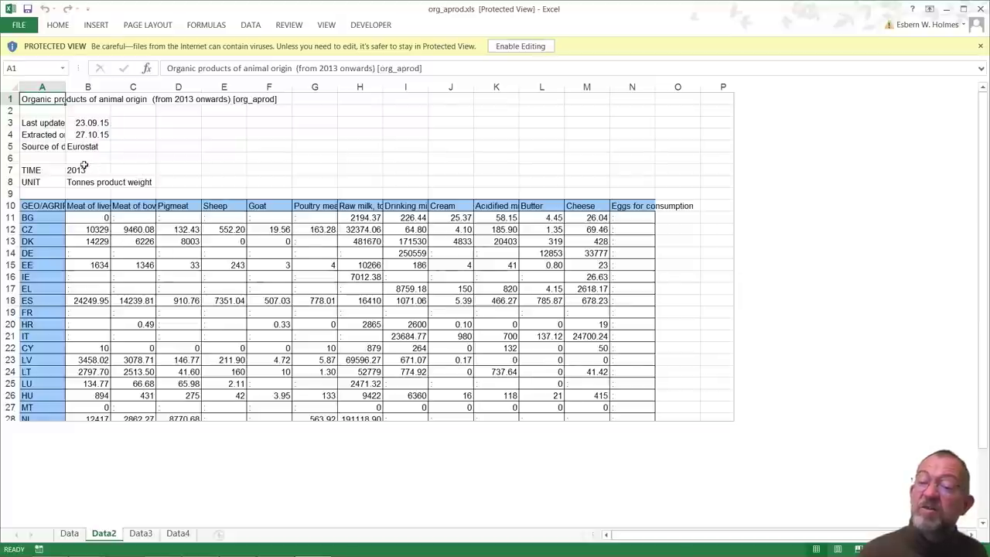
left_click(69, 534)
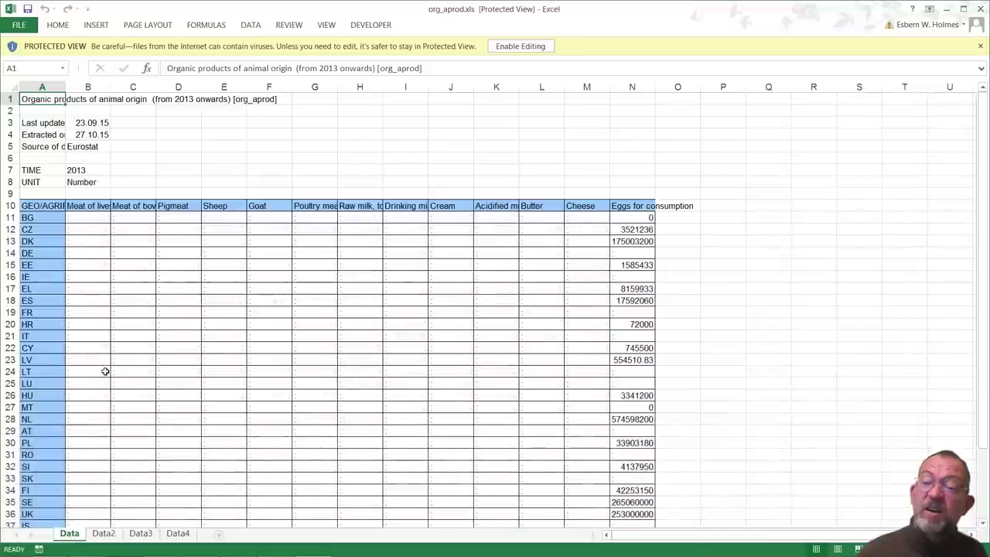
left_click(103, 534)
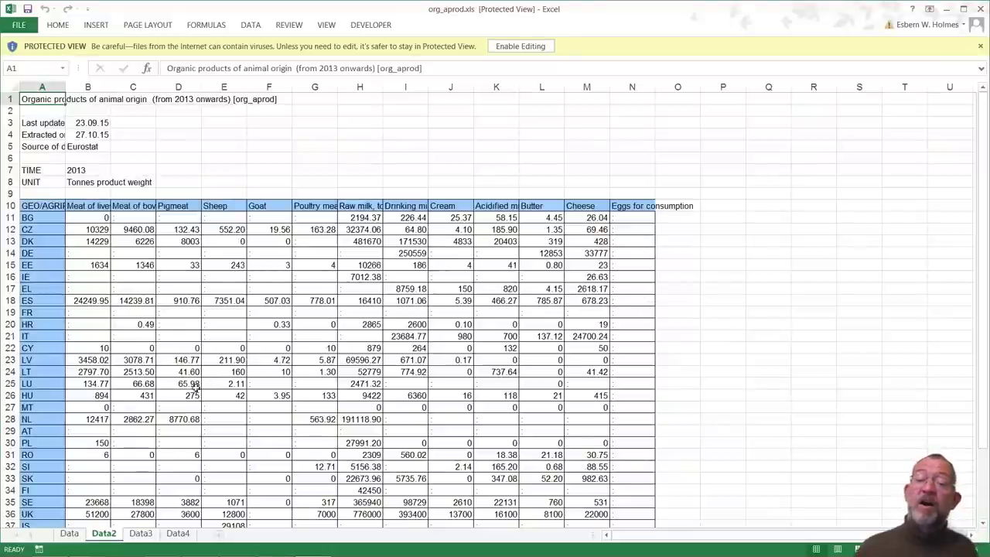
left_click(141, 533)
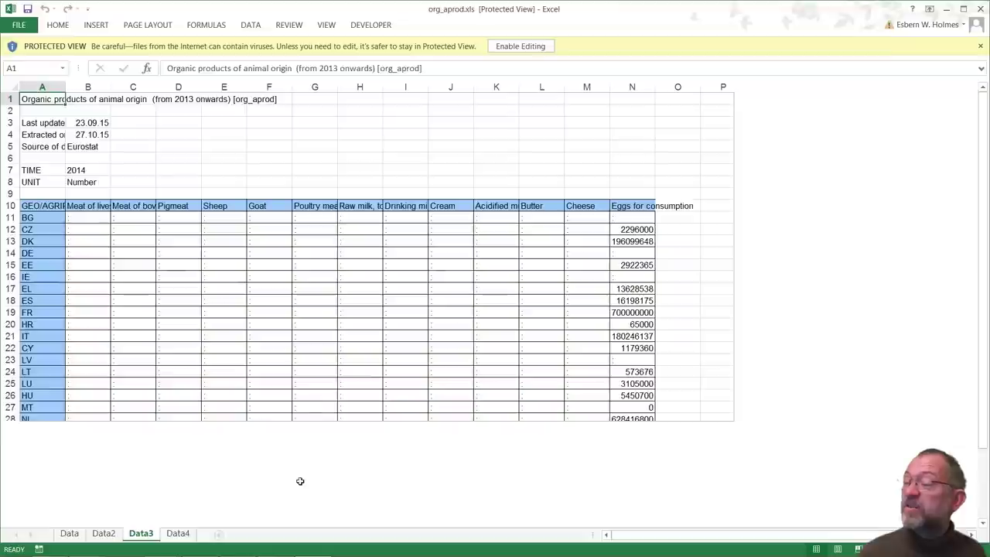
left_click(178, 535)
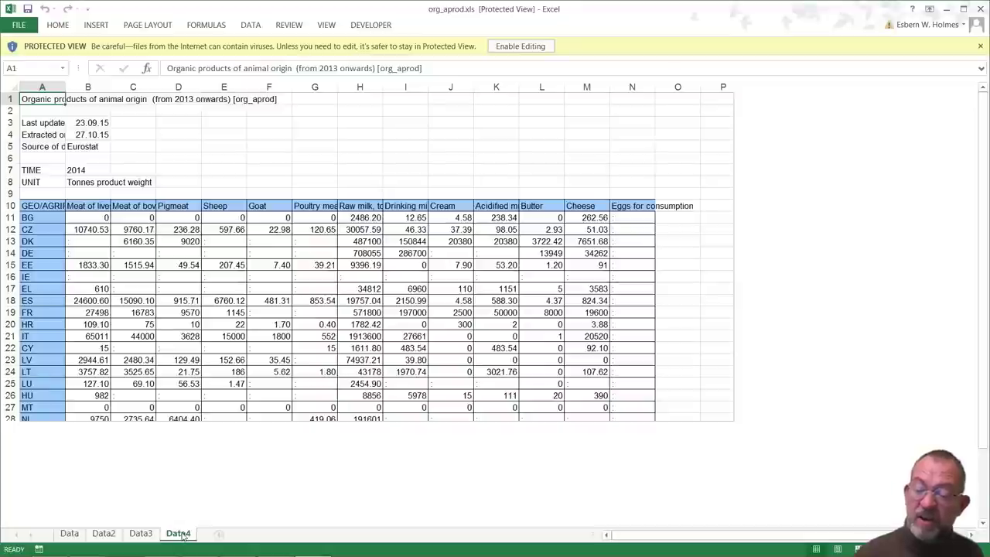
Enable editing of the workbook and rename sheet Data4 to TON_2014.
left_click(521, 45)
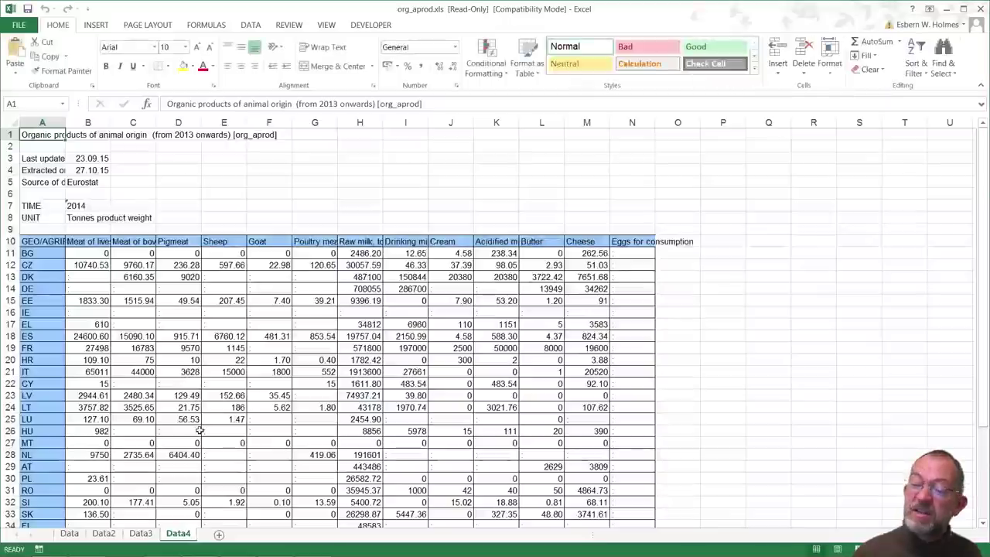
double_click(182, 535)
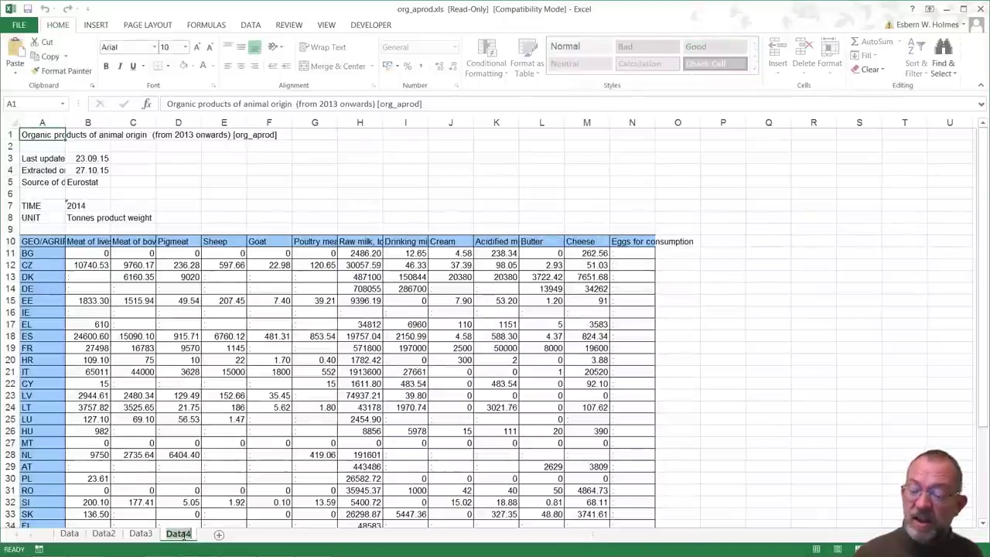
key("Return")
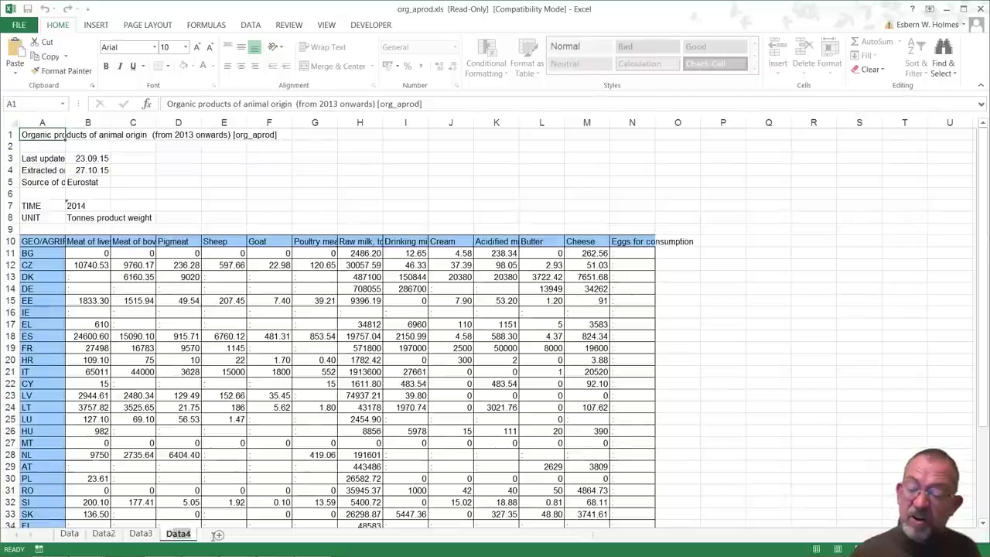
double_click(178, 533)
type("TON")
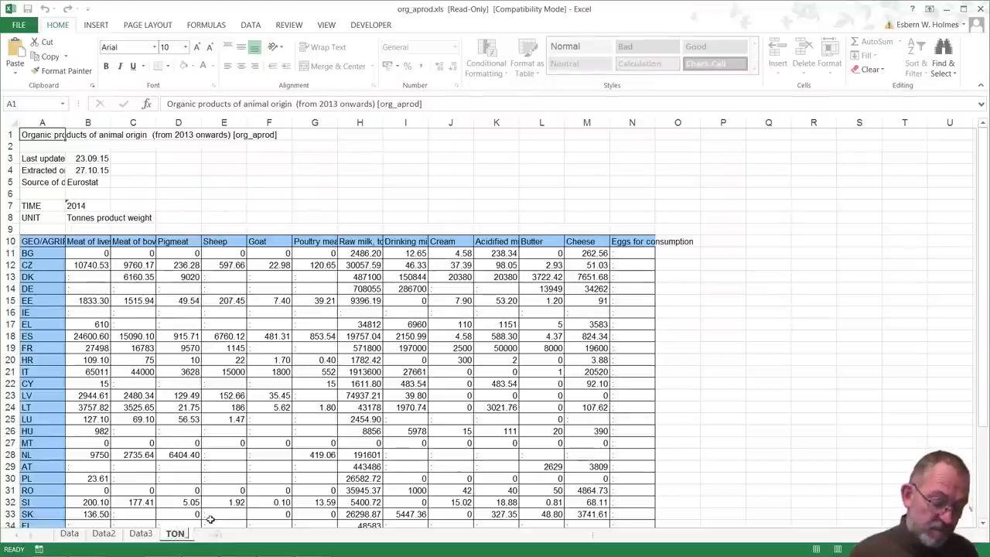
type("_20")
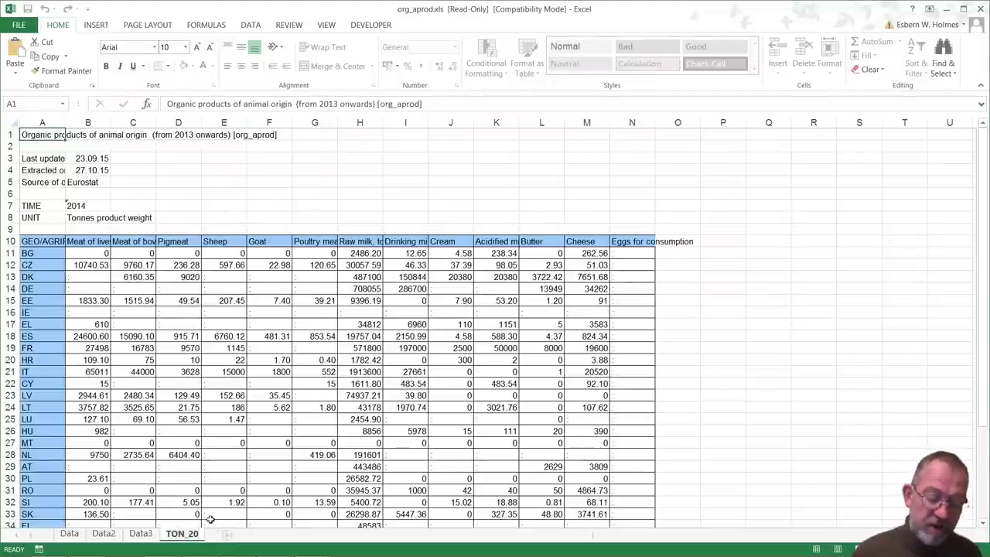
type("1")
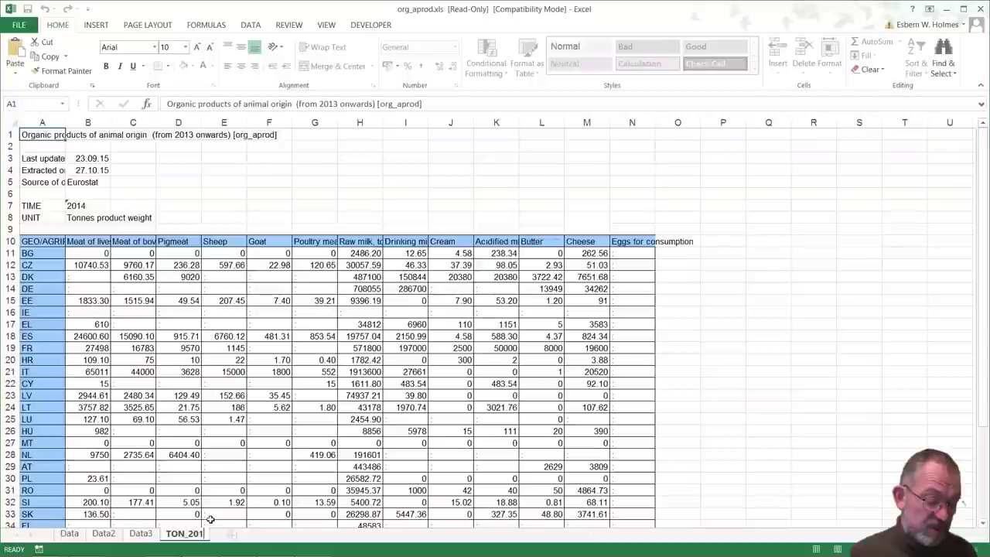
type("4")
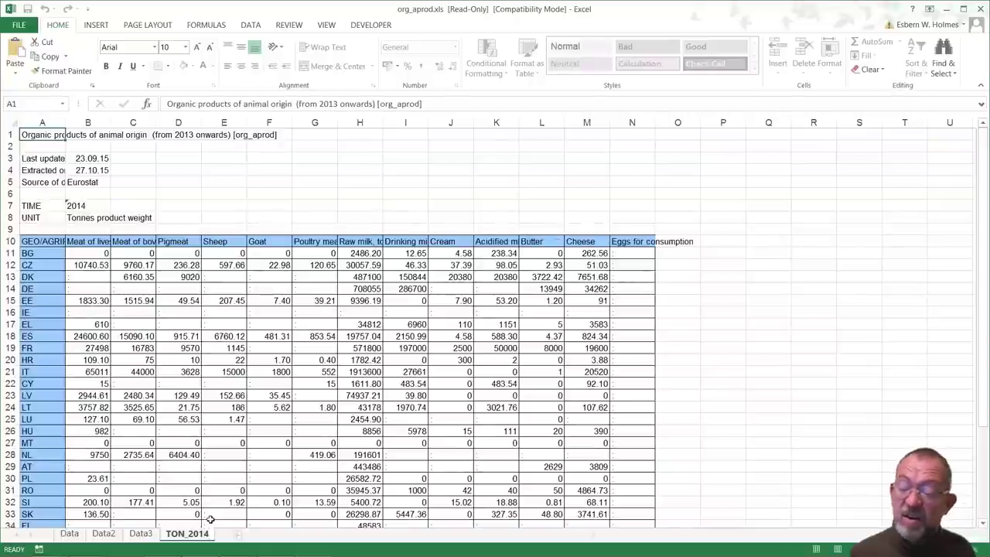
key("Return")
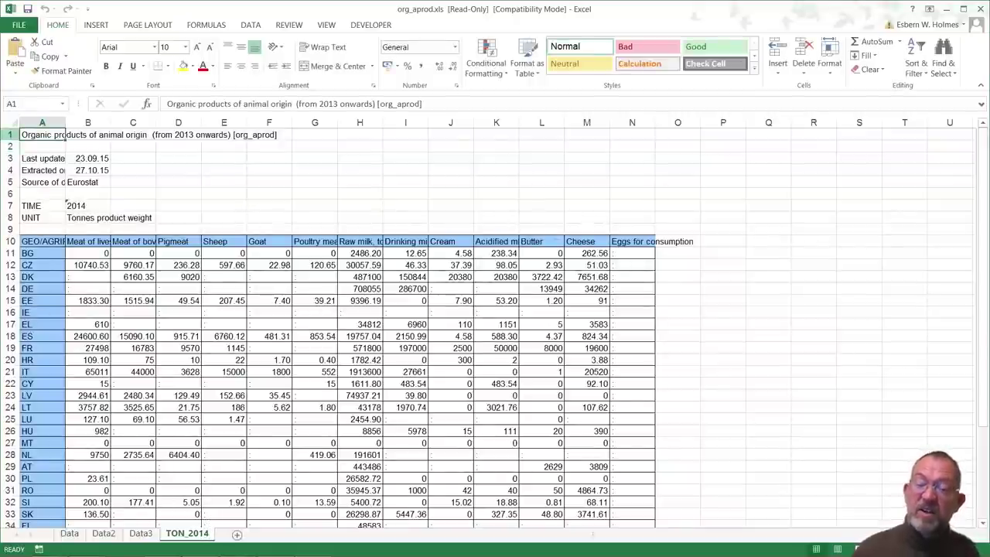
Delete the nine metadata rows above the table and shorten the A1 header from GEO/AGRIPROD to GEO/.
left_click_drag(9, 135, 9, 229)
right_click(9, 230)
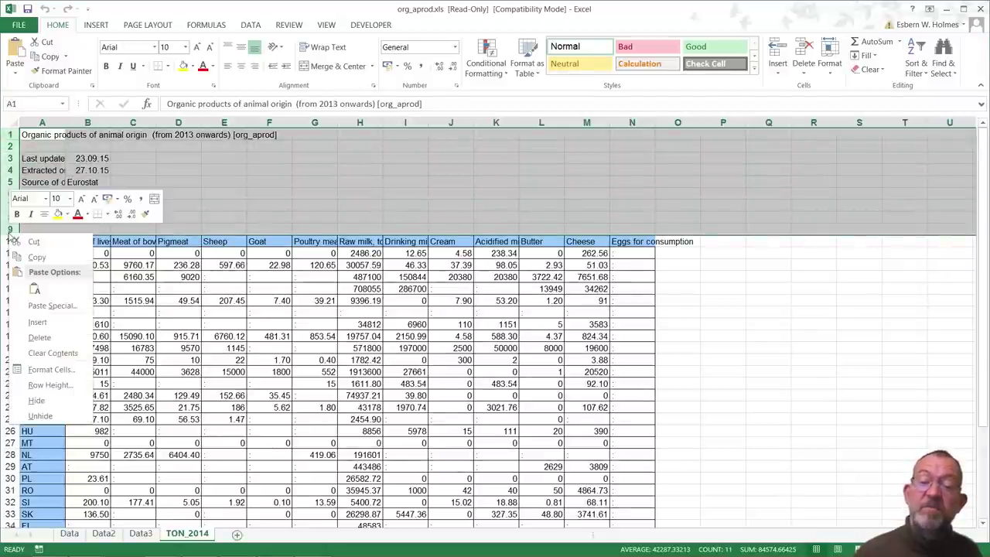
left_click(39, 337)
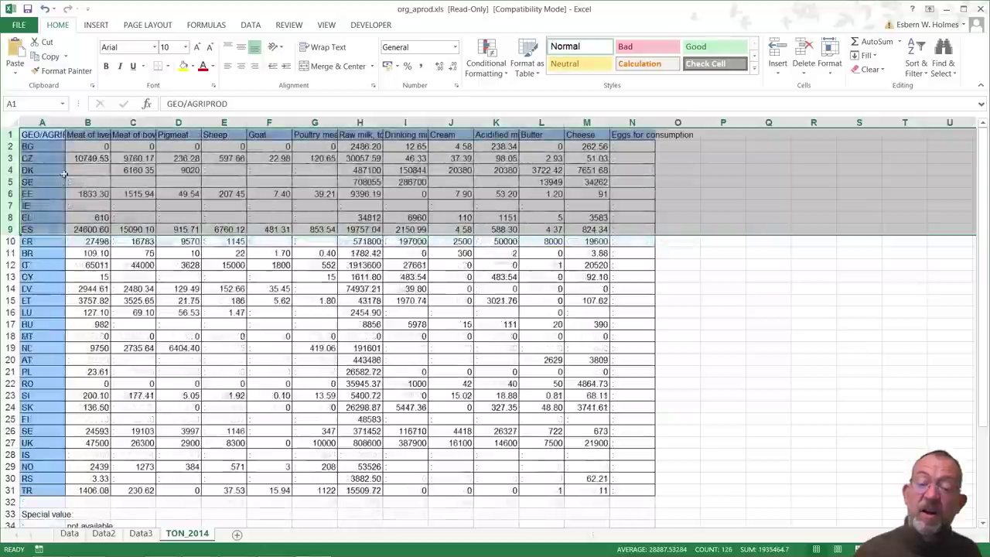
left_click(48, 134)
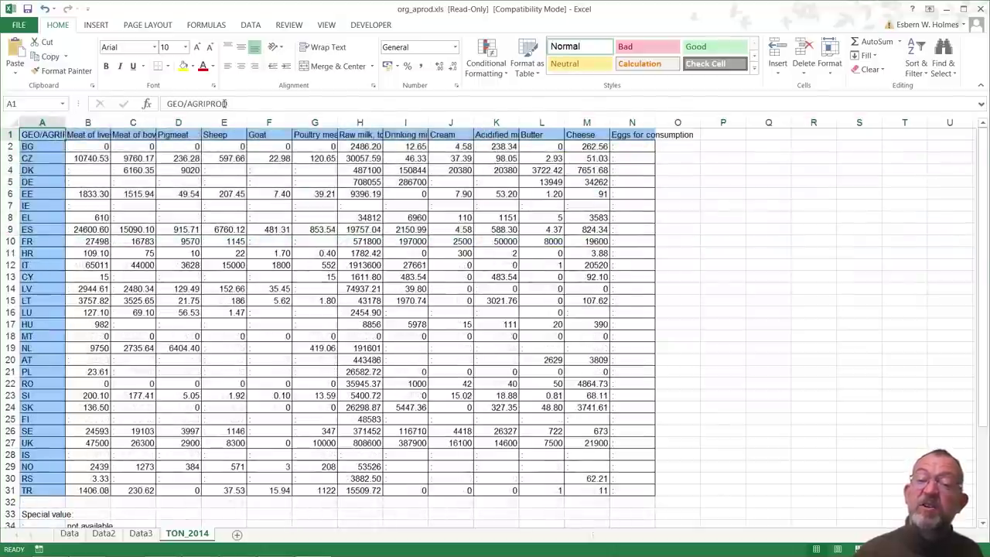
left_click_drag(227, 104, 187, 104)
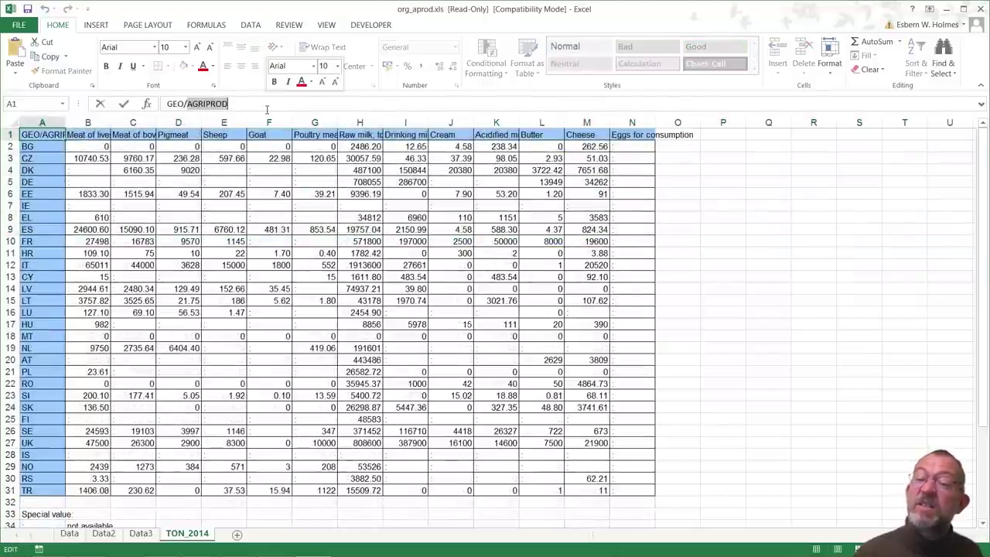
key("BackSpace")
left_click(248, 217)
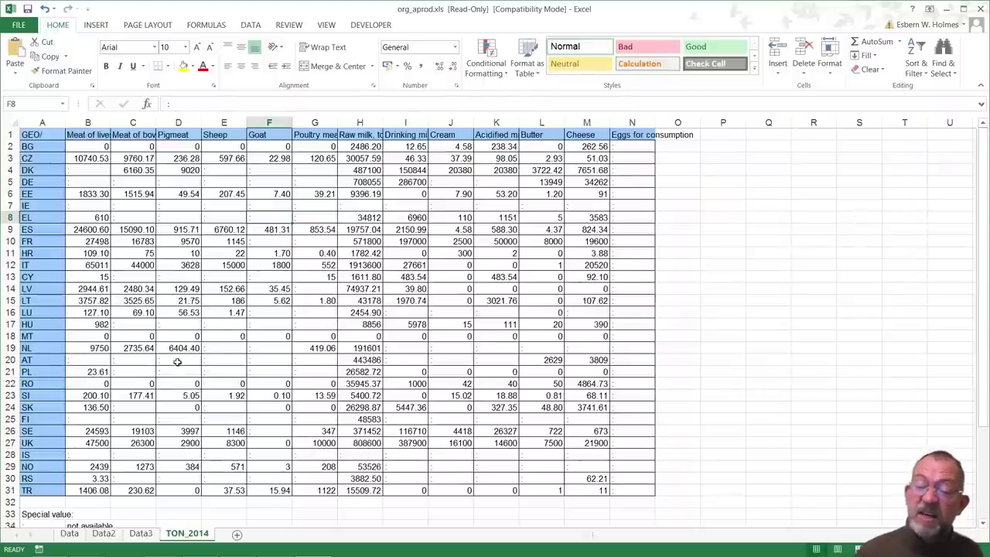
Clear the 'Special value: : not available' footnote in cells A33:B34 below the table.
left_click(36, 513)
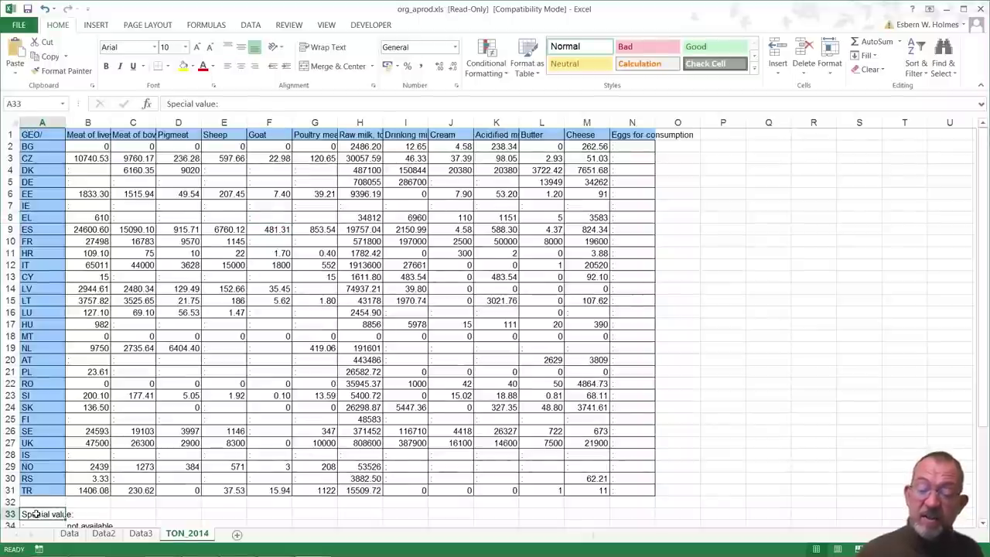
key("Down")
key("Down")
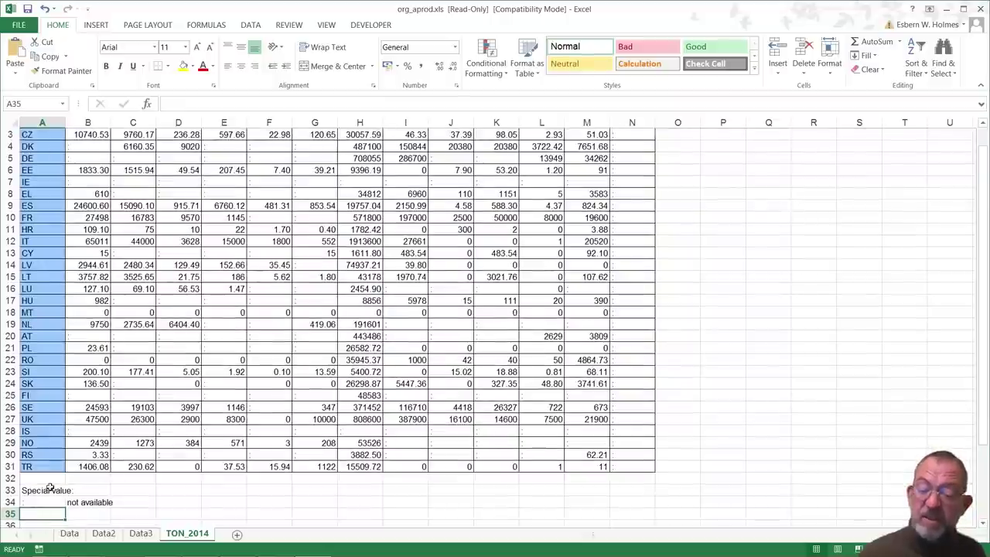
left_click_drag(39, 490, 79, 501)
key("Delete")
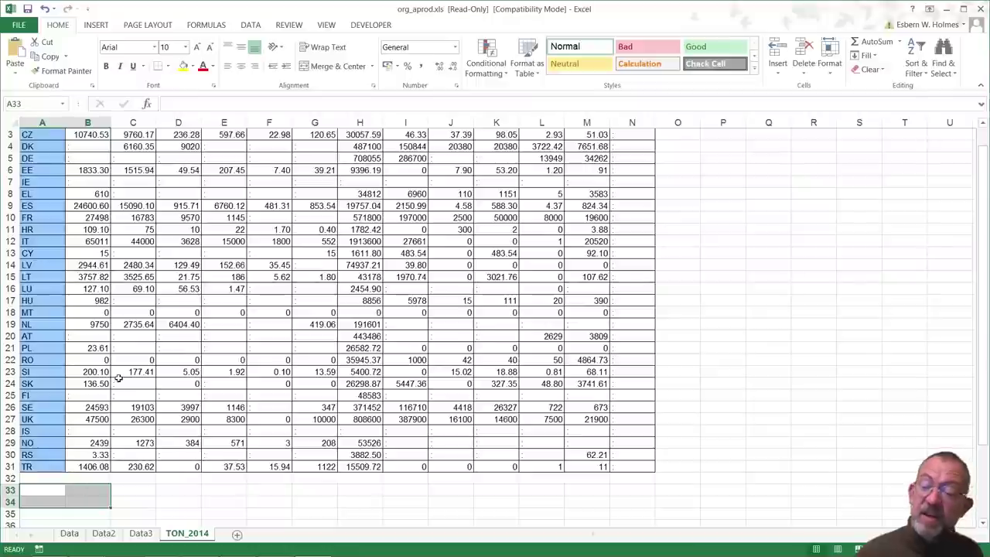
left_click(99, 334)
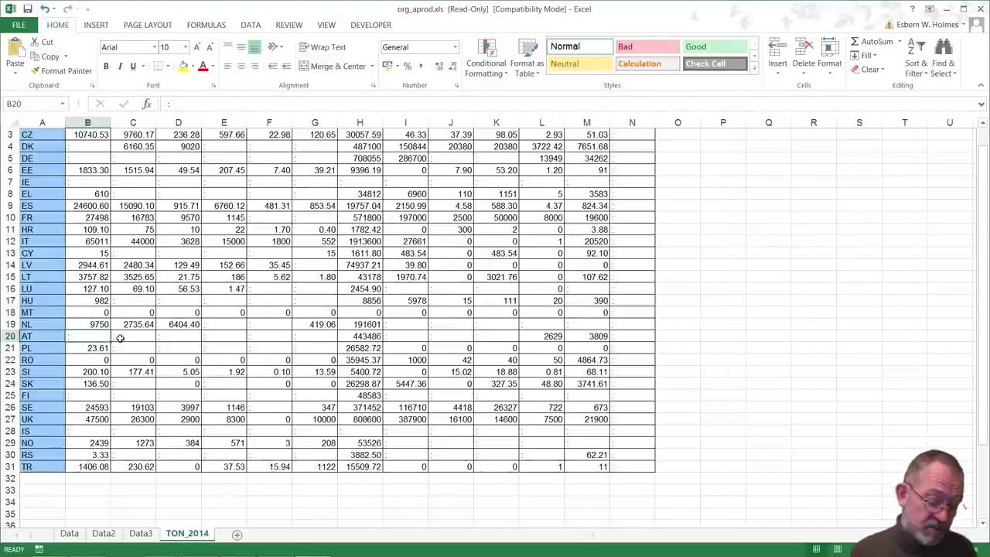
key("ctrl+f")
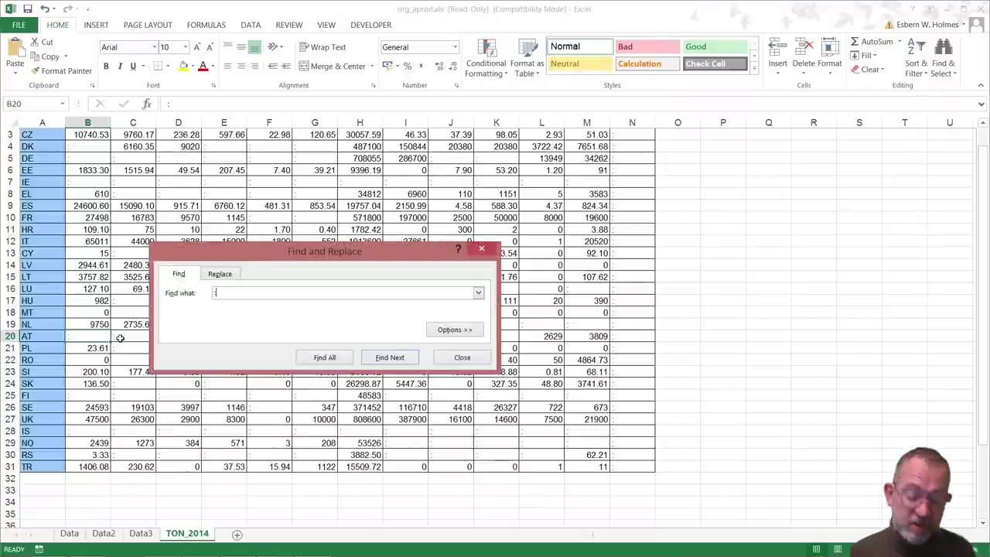
left_click(231, 274)
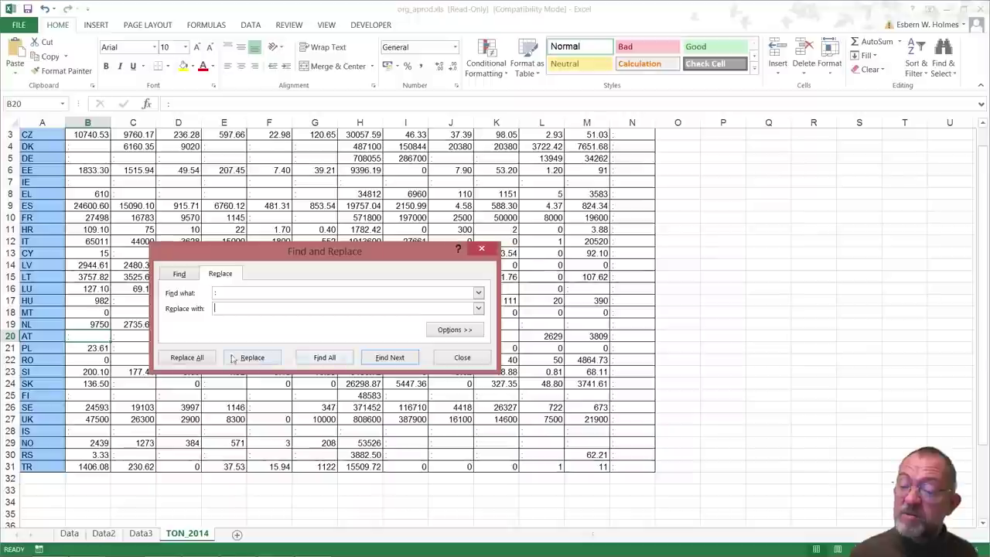
left_click(207, 359)
left_click(488, 317)
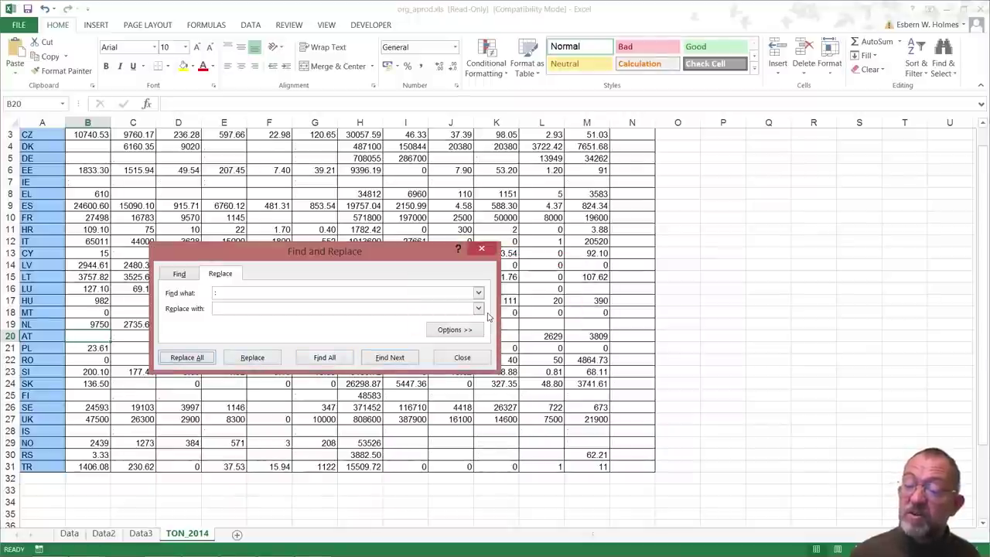
left_click(463, 358)
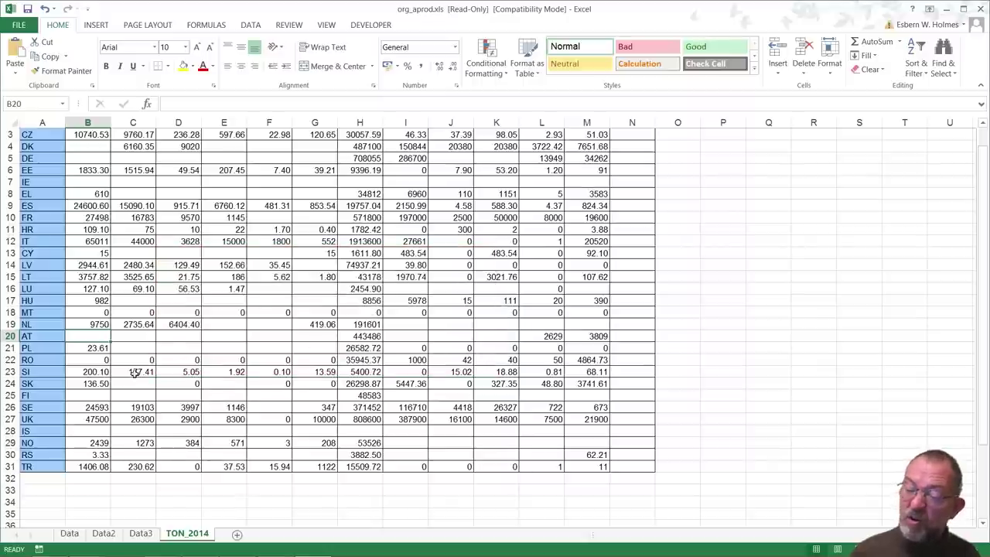
scroll(467, 352, "down", 15)
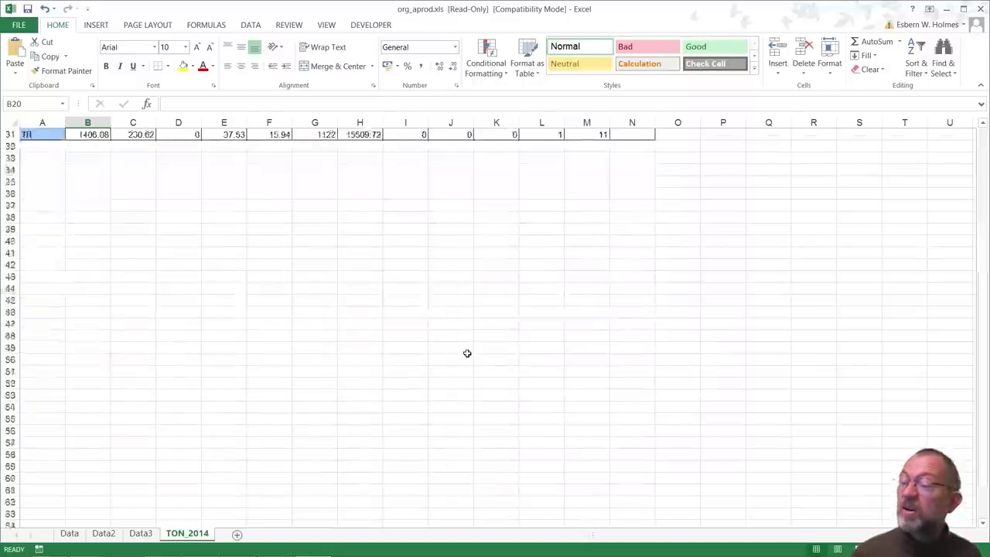
scroll(467, 352, "up", 16)
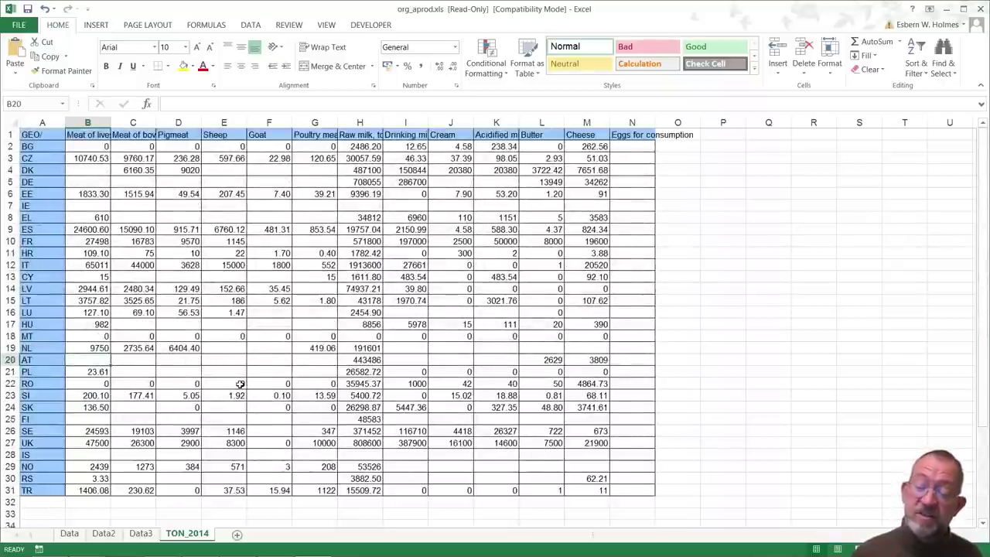
Save as Excel Workbook (*.xlsx) in the GIS folder, removing 'Copy of ' to name it org_aprod.xlsx.
left_click(23, 25)
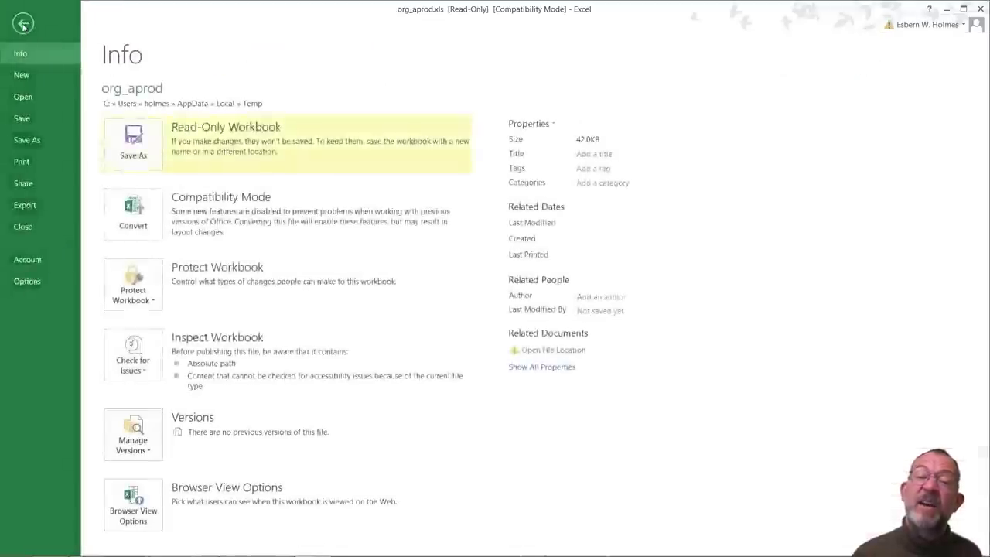
left_click(27, 139)
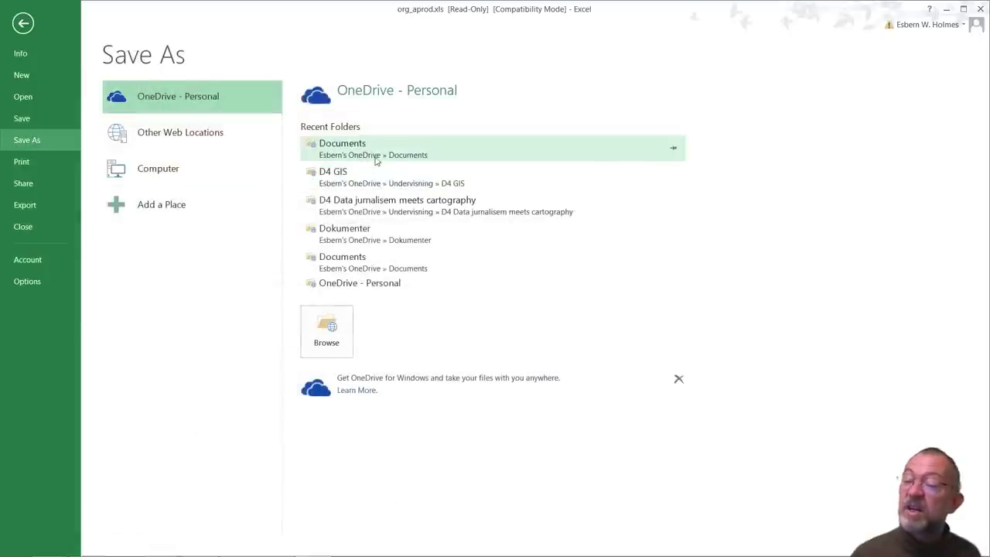
left_click(199, 168)
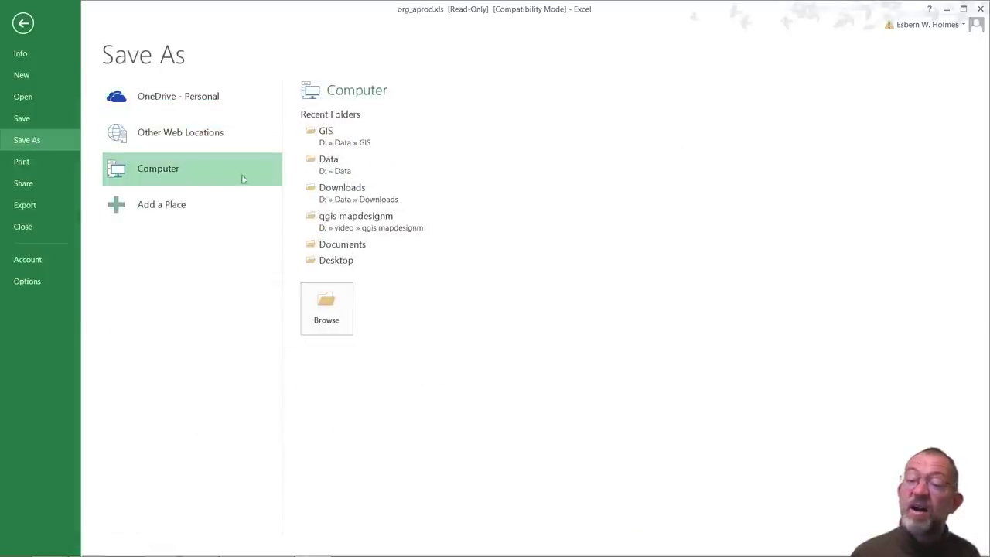
left_click(354, 137)
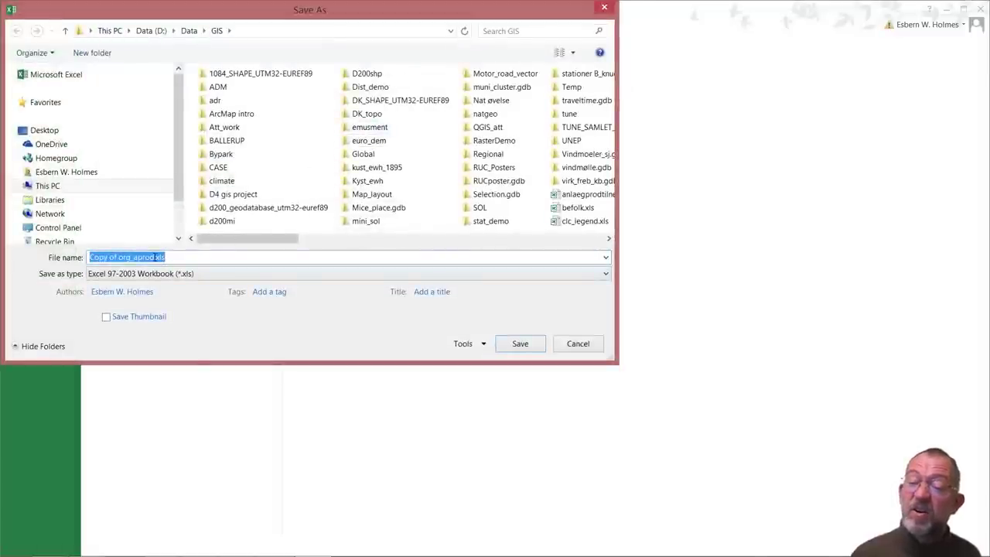
left_click(161, 274)
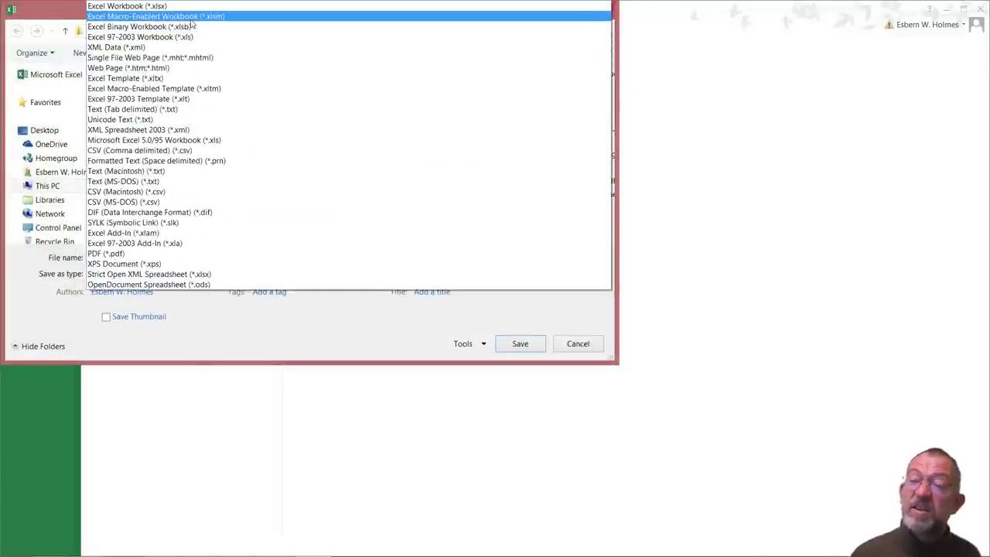
left_click(183, 9)
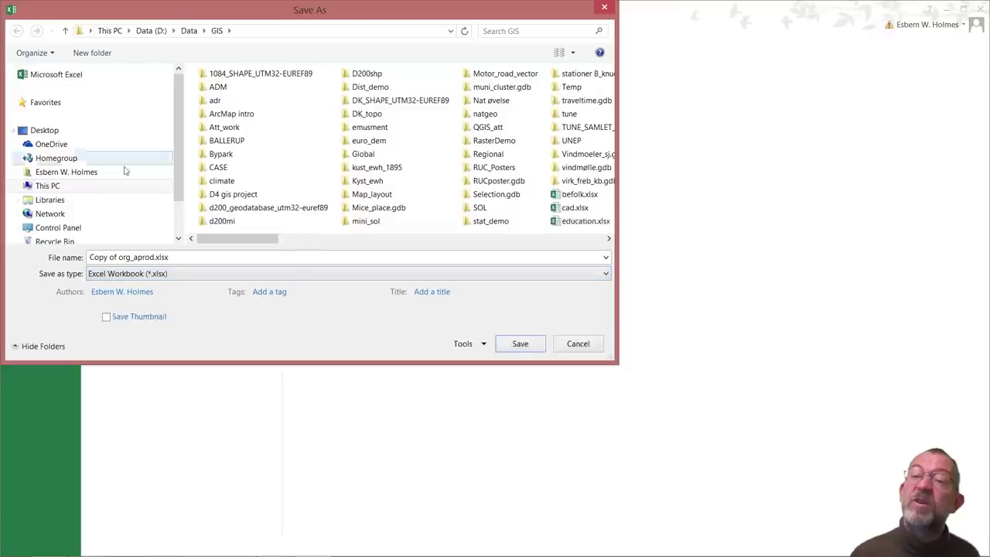
left_click(121, 258)
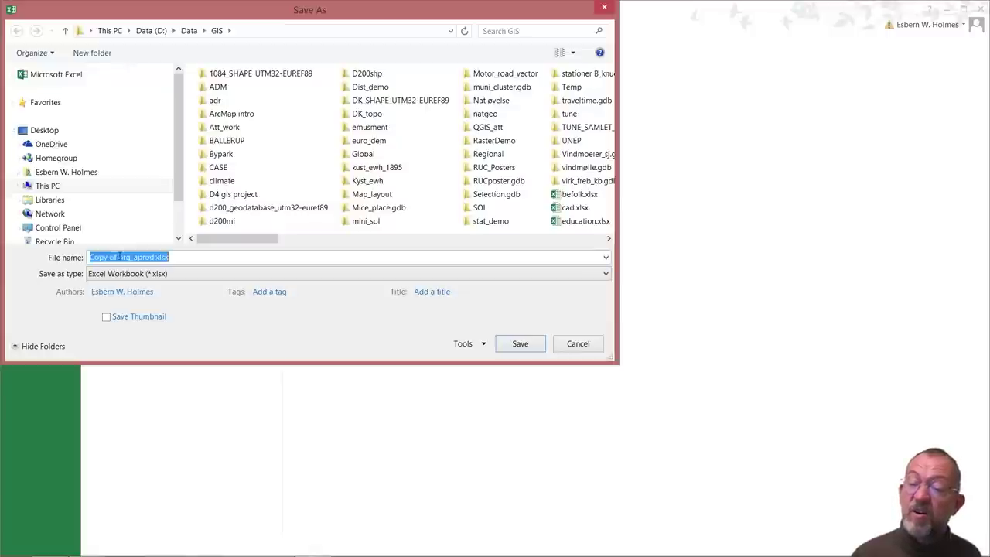
left_click(119, 257)
key("shift+Home")
key("Delete")
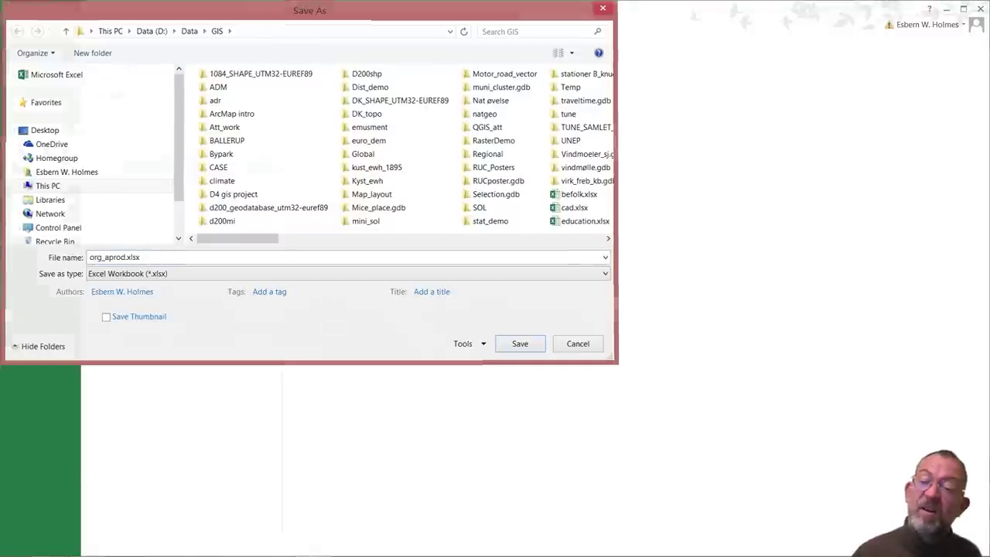
key("Return")
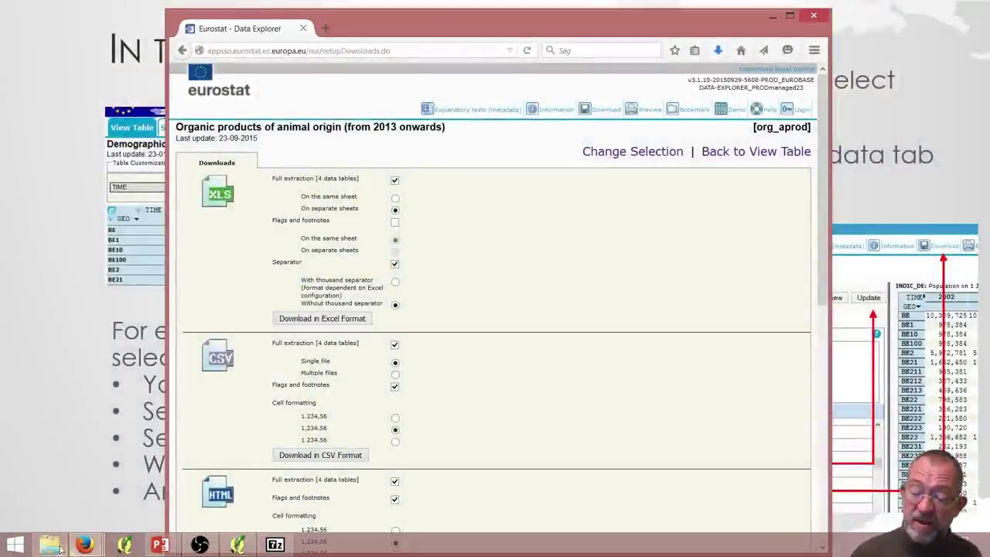
Locate org_aprod.xlsx in the GIS folder in File Explorer, then switch toward the QGIS window.
left_click(51, 545)
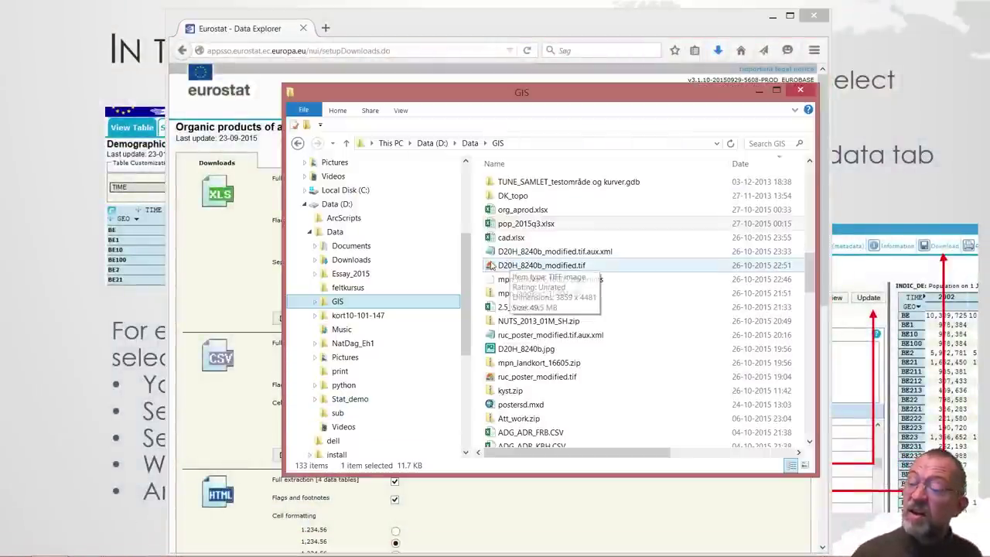
left_click(539, 215)
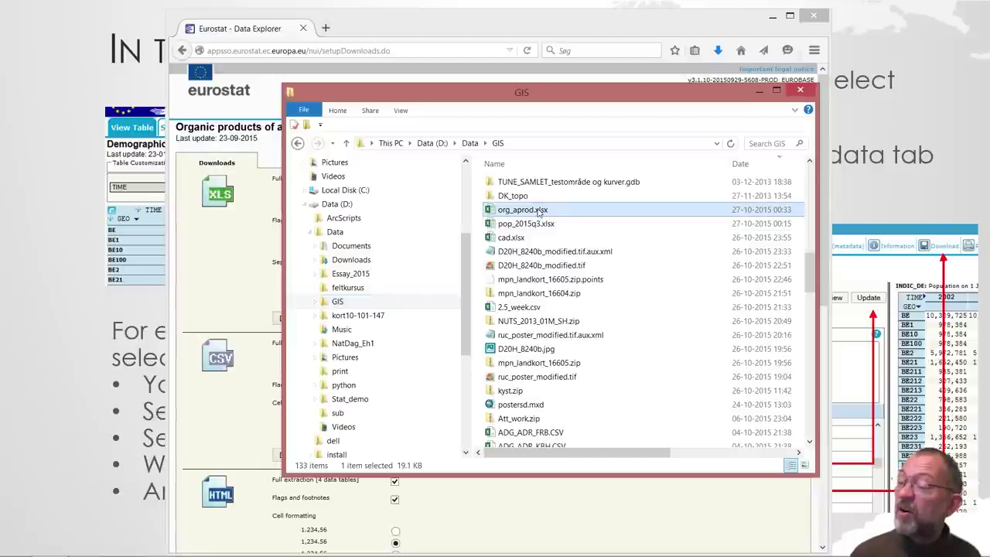
key("alt+Tab")
key("alt+Tab")
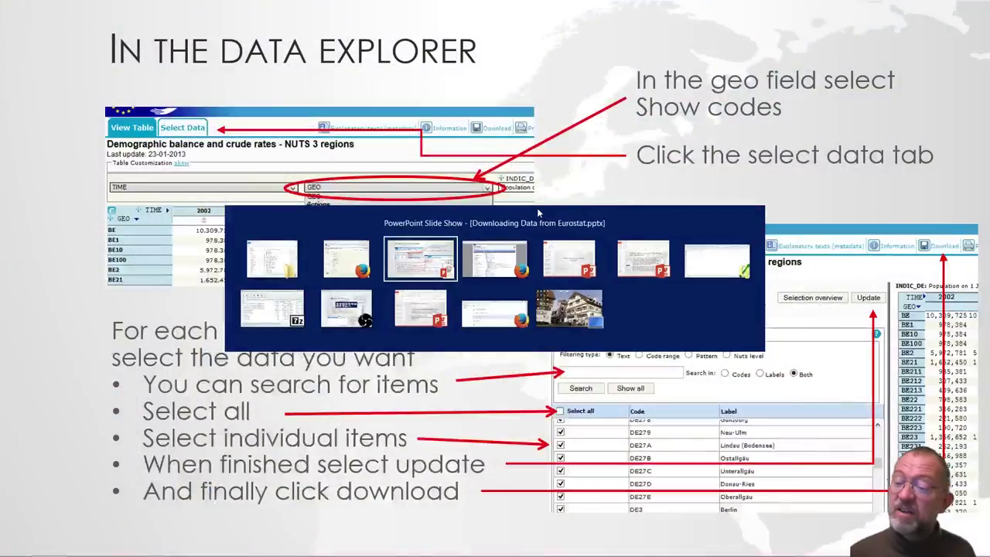
Drag org_aprod.xlsx from Explorer into QGIS, prompting for sheets Data, Data2, Data3 and TON_2014.
key("alt+Tab")
key("alt+Tab")
key("alt+Tab")
key("alt+Tab")
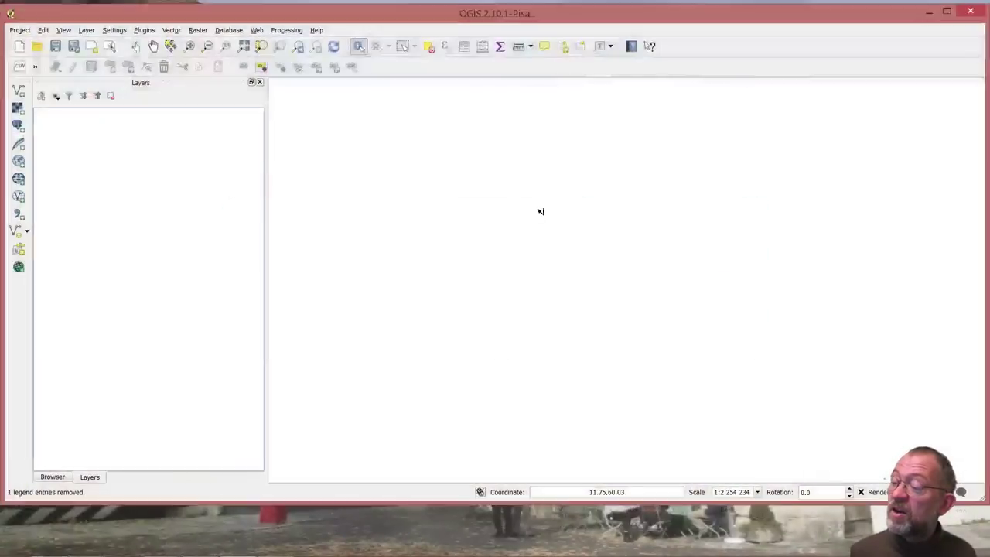
key("alt+Tab")
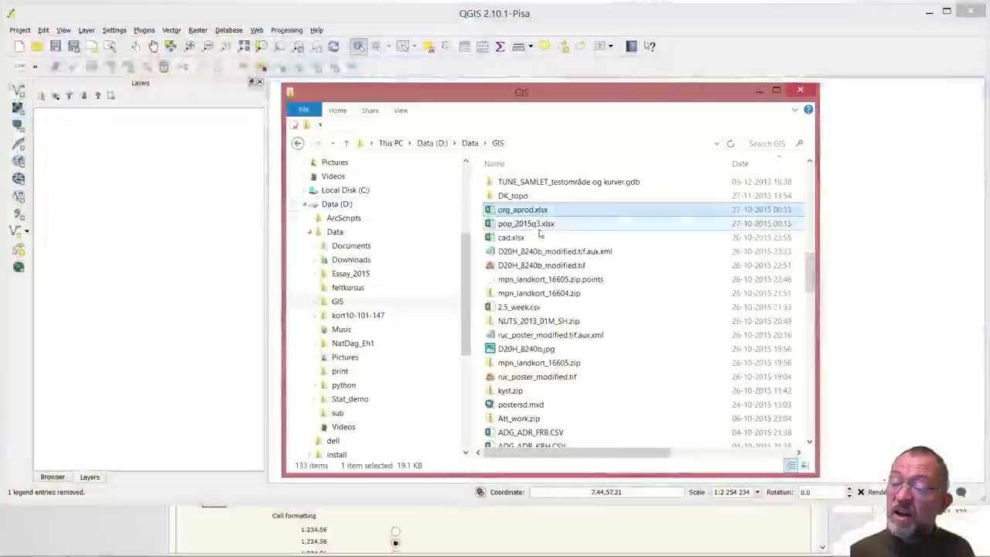
left_click_drag(532, 210, 938, 214)
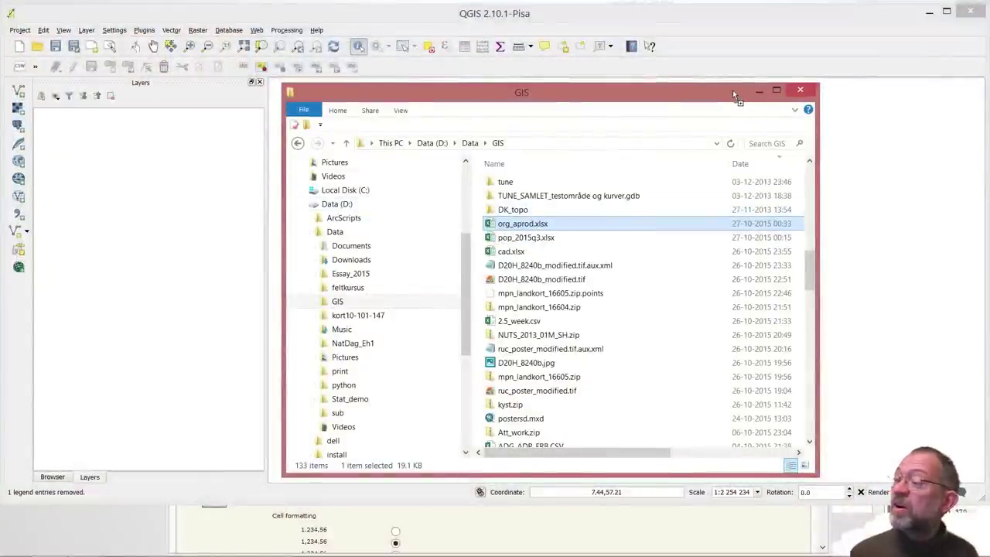
left_click_drag(732, 89, 362, 68)
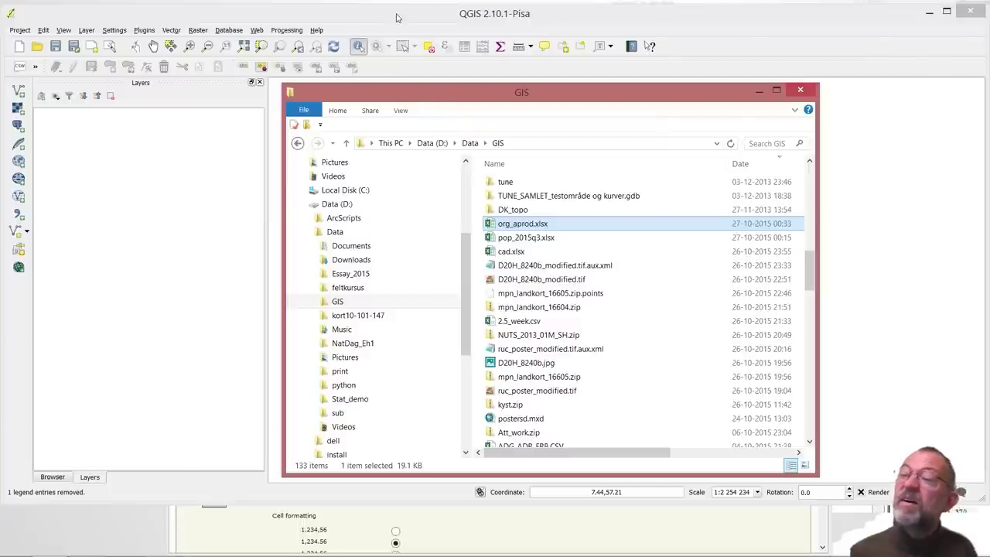
left_click_drag(395, 17, 395, 16)
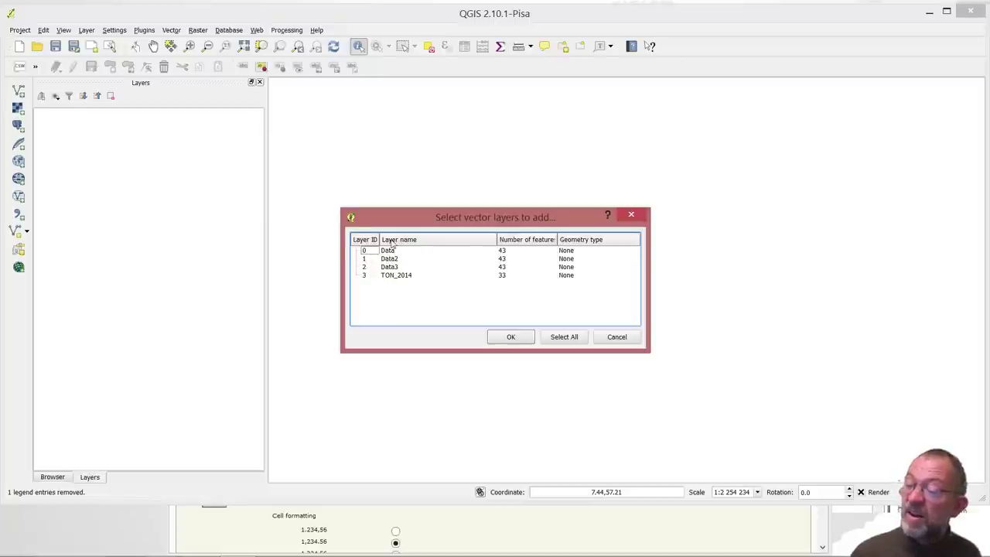
Add the TON_2014 sheet as a layer and view its 33-row attribute table beside the map.
left_click(392, 277)
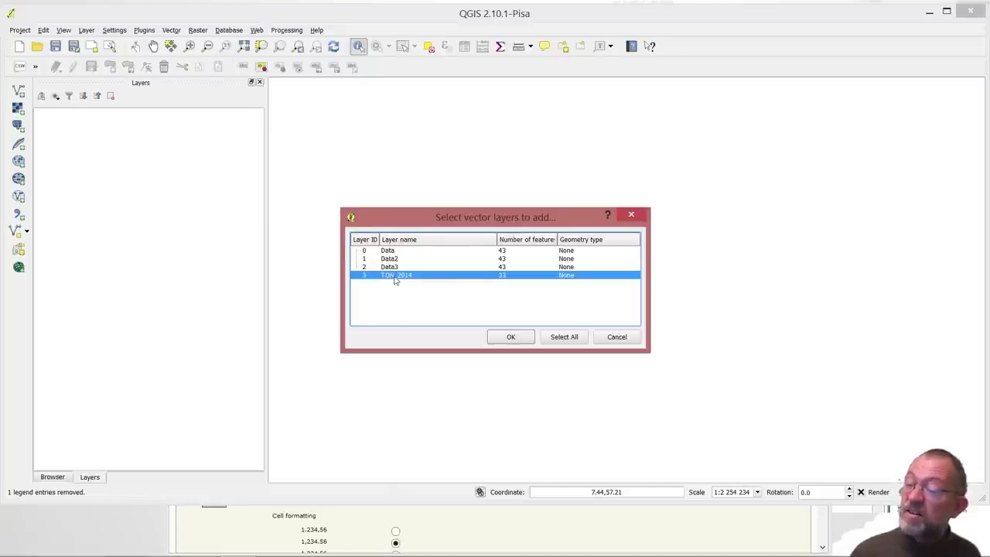
left_click(510, 337)
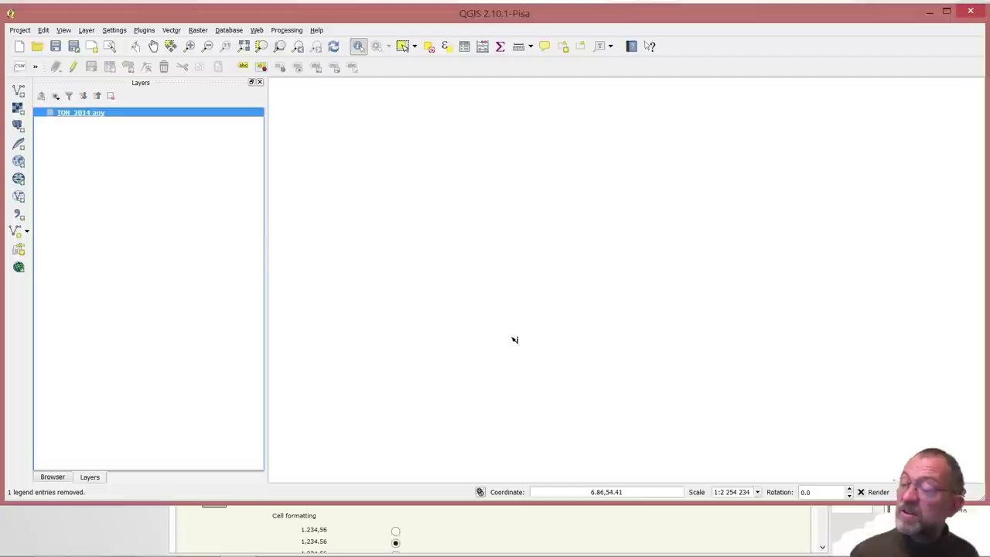
right_click(97, 115)
left_click(137, 196)
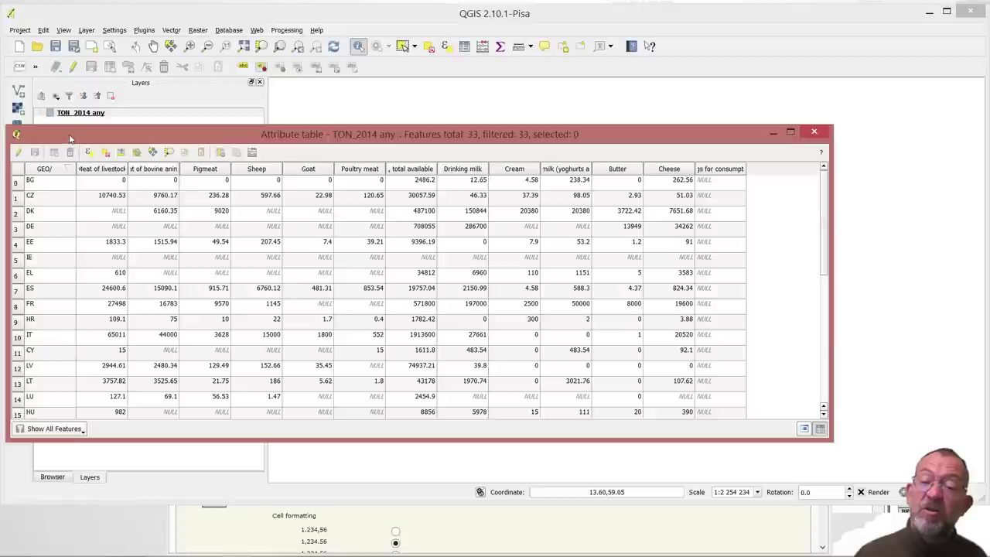
left_click_drag(69, 139, 422, 162)
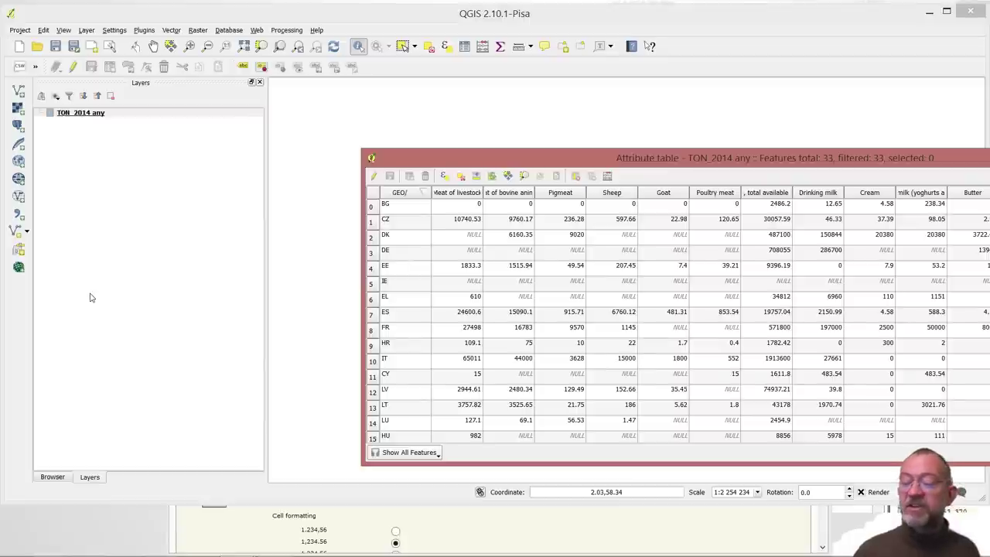
From the Browser panel, drag NUTS_RG_01M_2013.shp inside NUTS_2013_01M_SH.zip onto the map canvas.
left_click(52, 477)
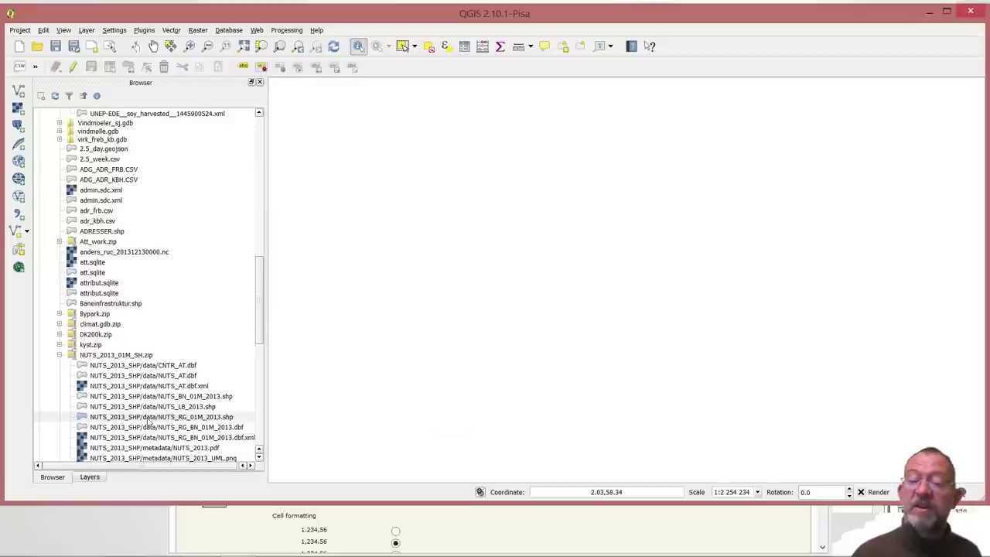
left_click(197, 416)
left_click(198, 407)
left_click(209, 397)
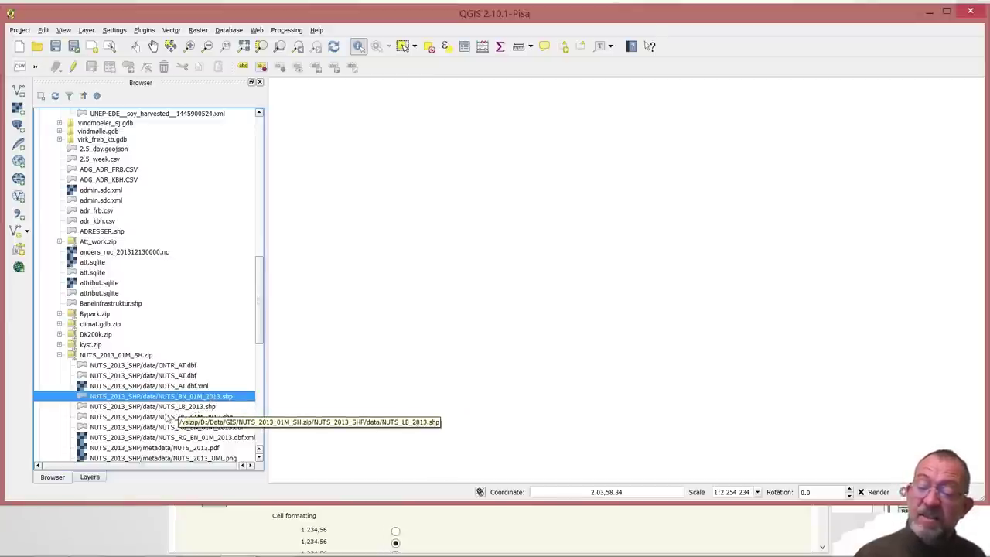
left_click(151, 417)
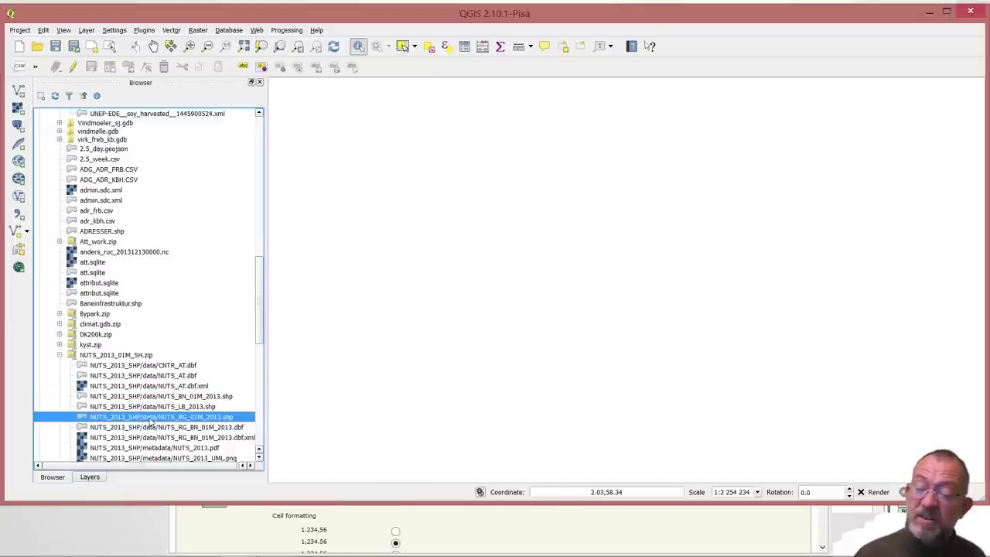
left_click_drag(152, 420, 464, 346)
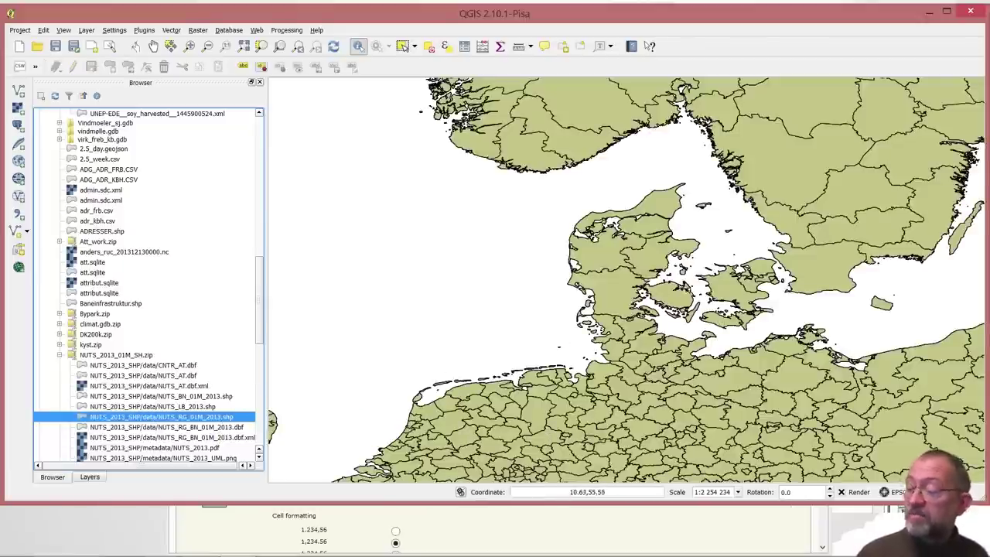
Identify Denmark and compare STAT_LEVL_ values of features DK, DK0, DK03 and DK032, then close results.
left_click(358, 47)
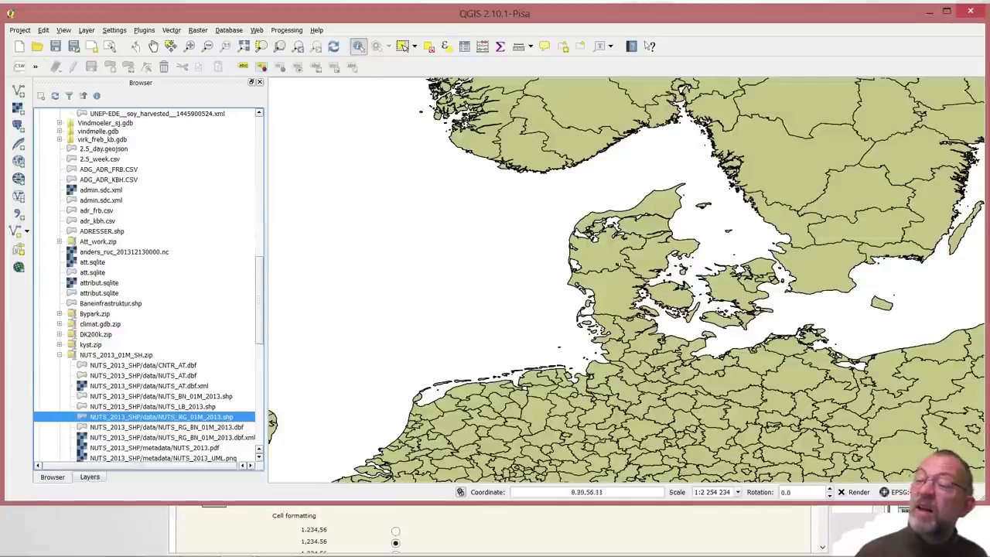
left_click(623, 280)
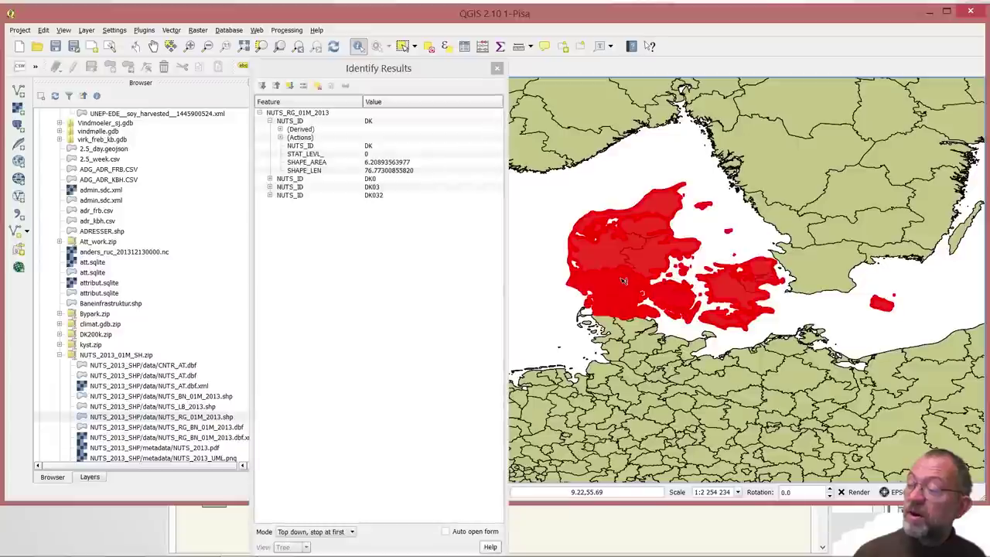
left_click(270, 121)
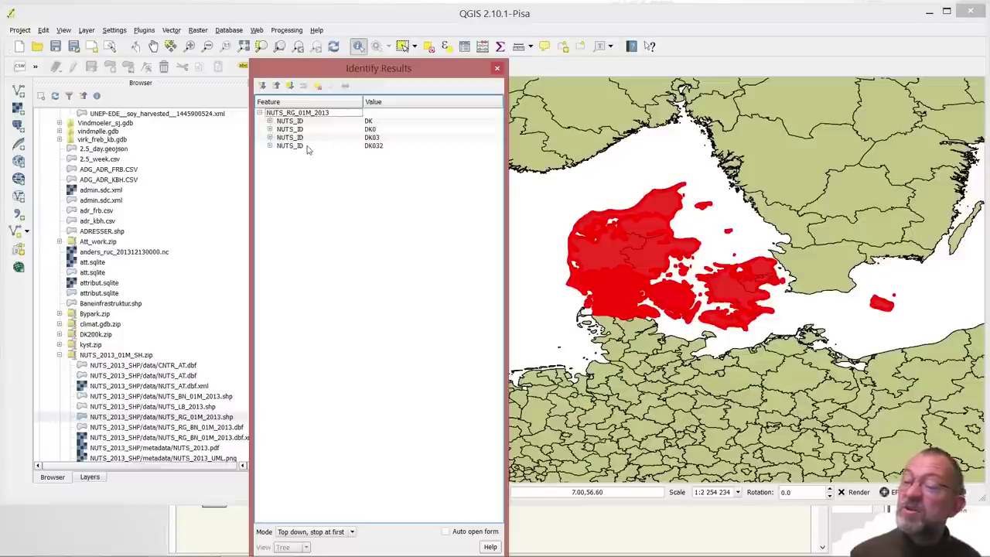
left_click(270, 145)
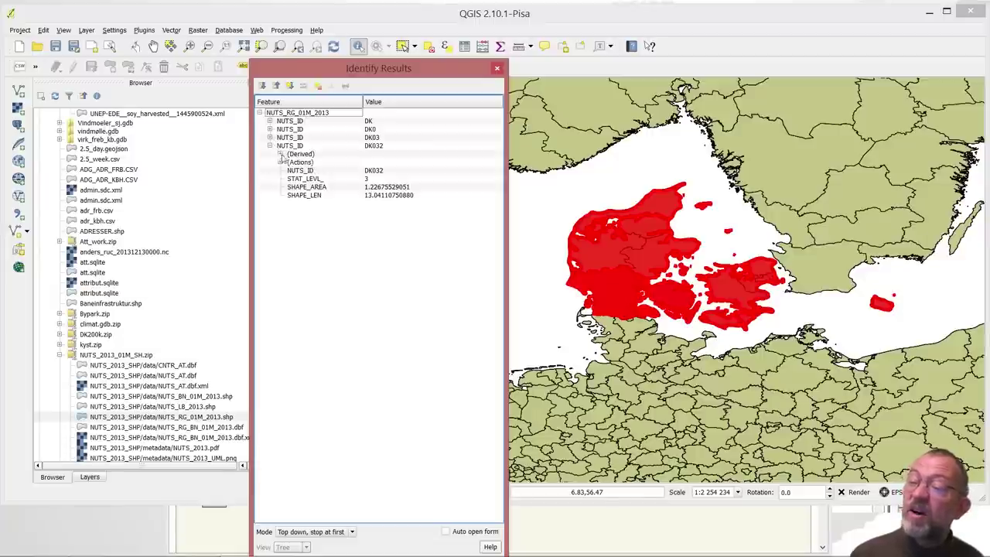
left_click(269, 137)
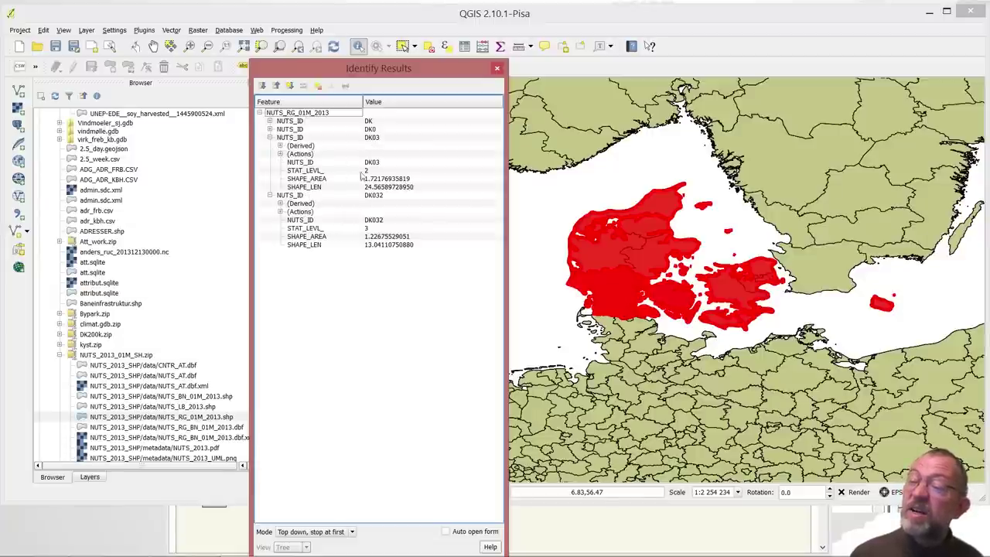
left_click(269, 129)
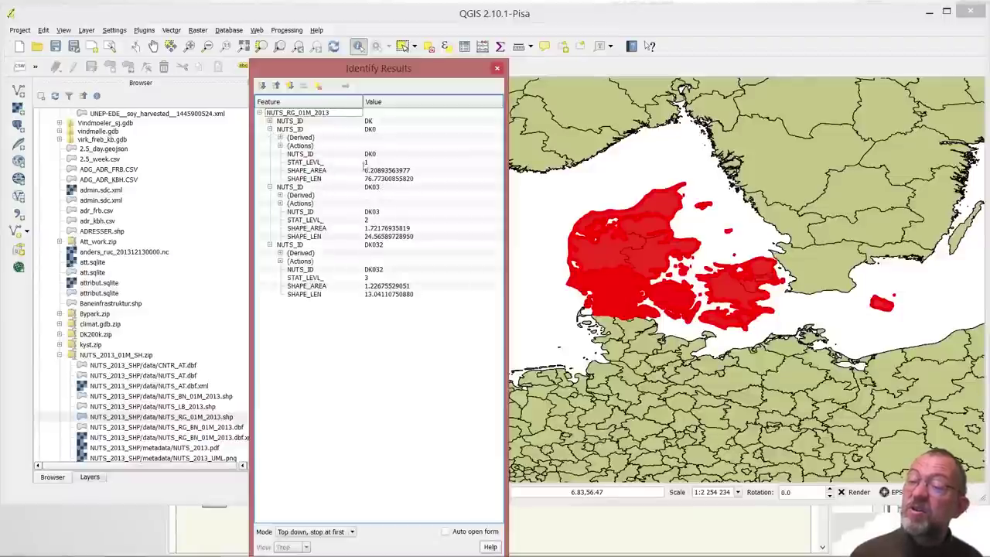
left_click(269, 121)
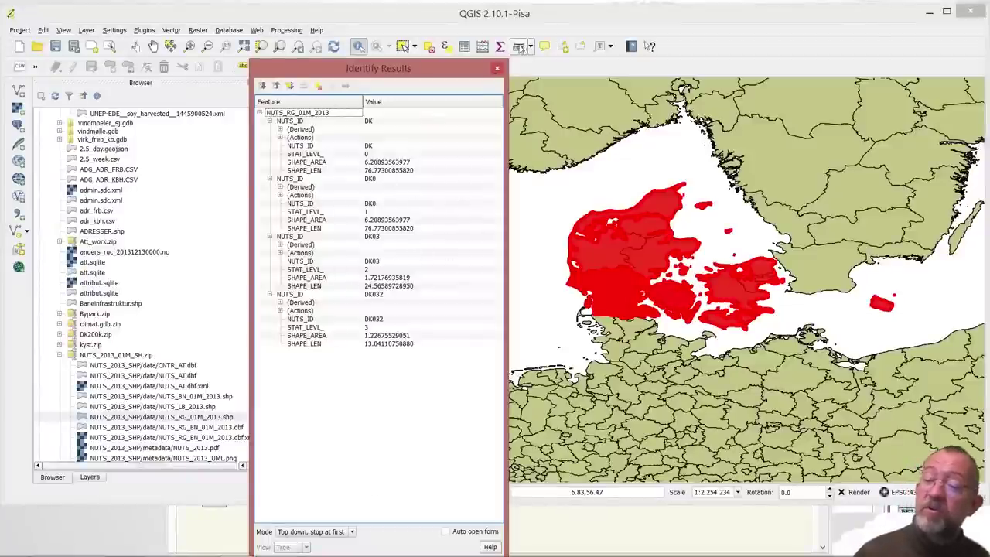
left_click(497, 69)
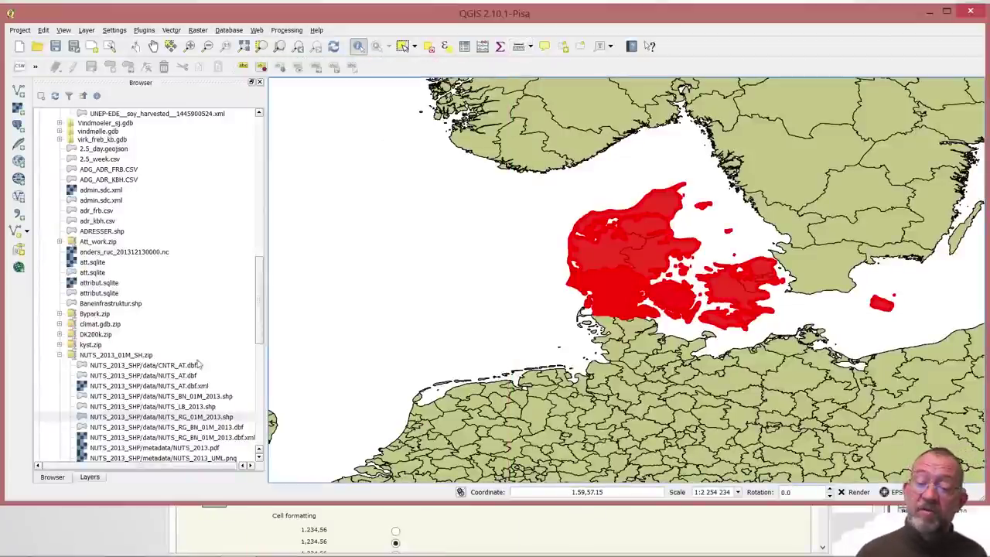
Filter NUTS_RG_01M_2013 with the Query Builder expression "STAT_LEVL_" = 0.
left_click(90, 476)
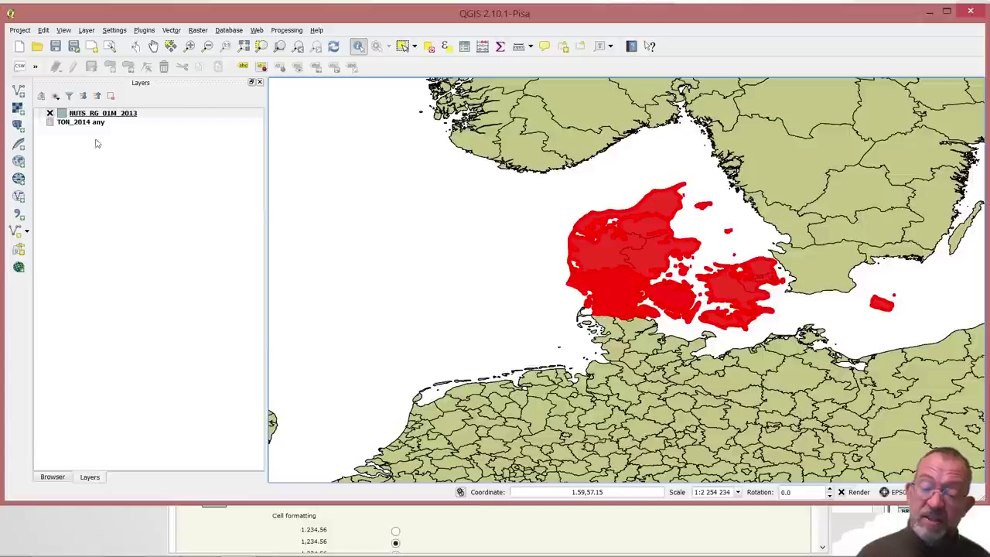
right_click(108, 117)
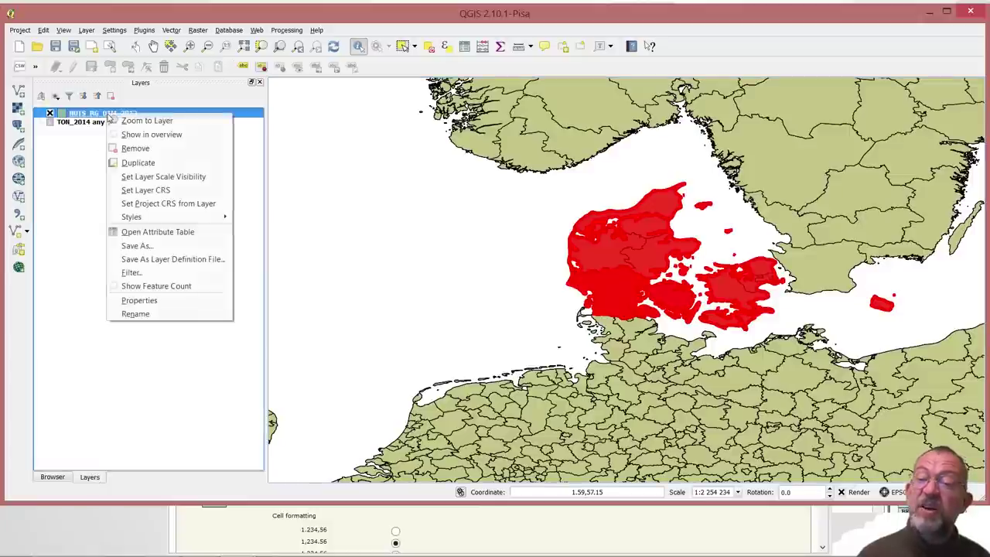
left_click(166, 313)
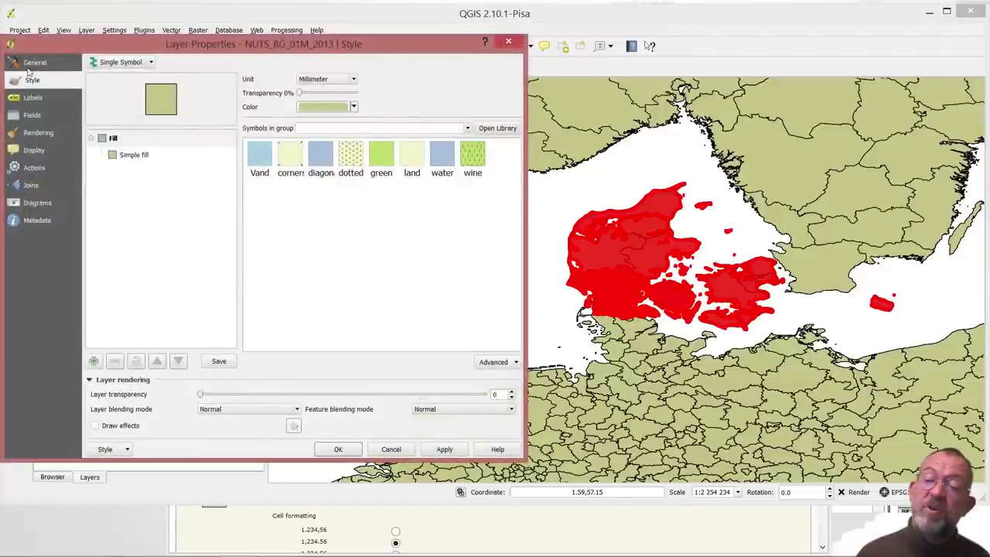
left_click(35, 63)
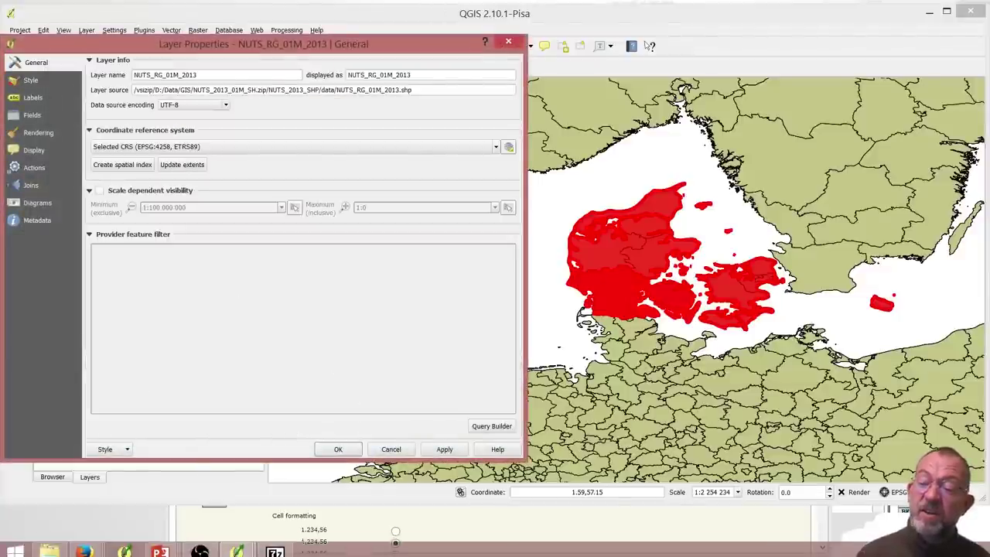
left_click(492, 426)
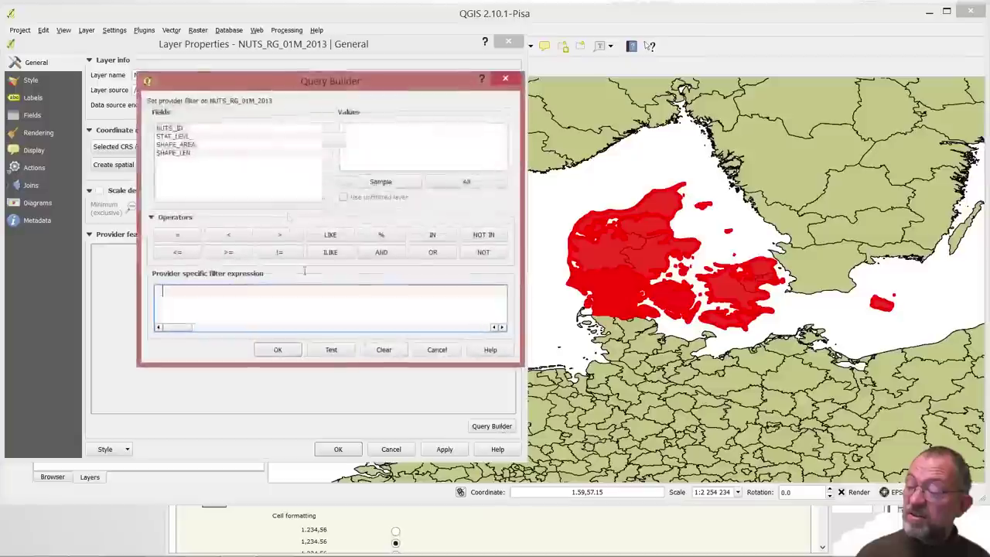
double_click(175, 137)
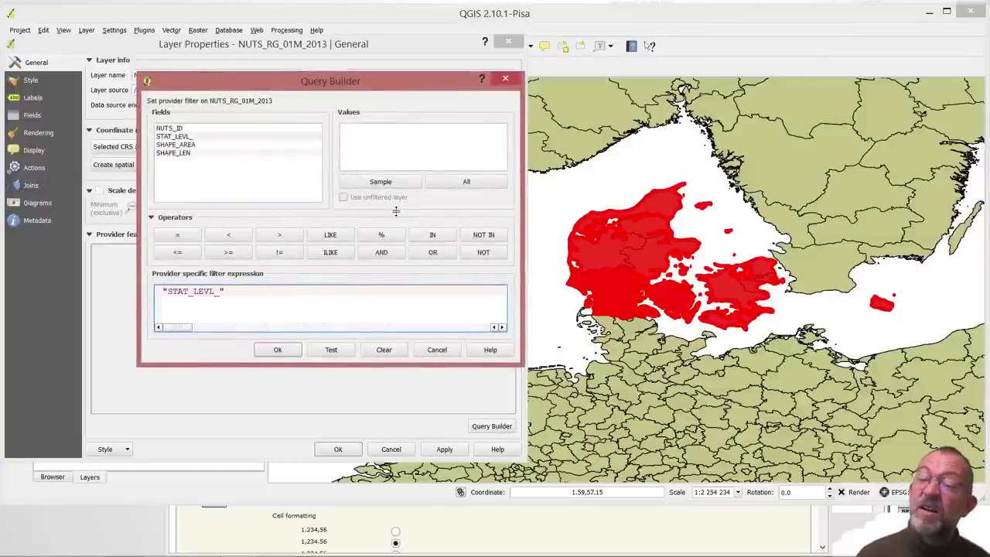
left_click(180, 235)
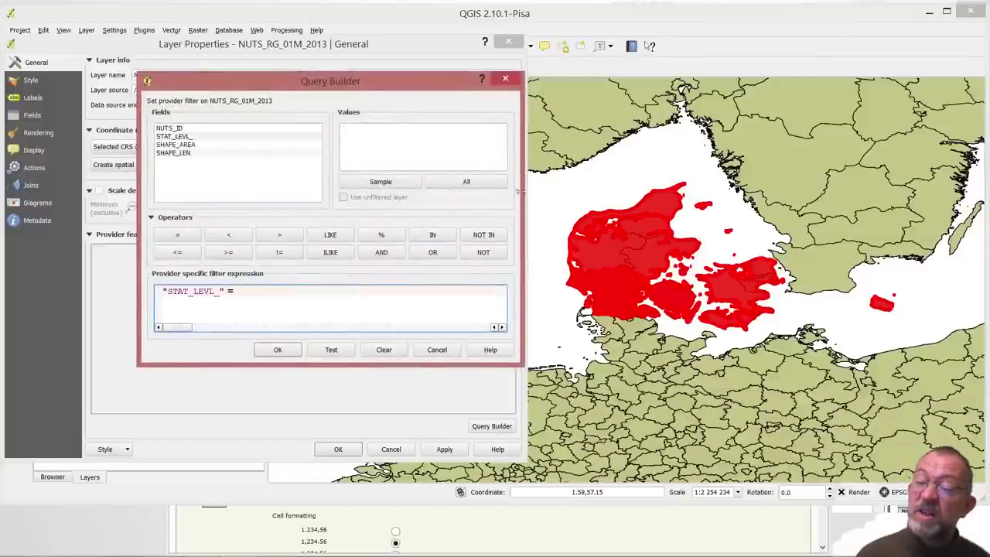
left_click(470, 184)
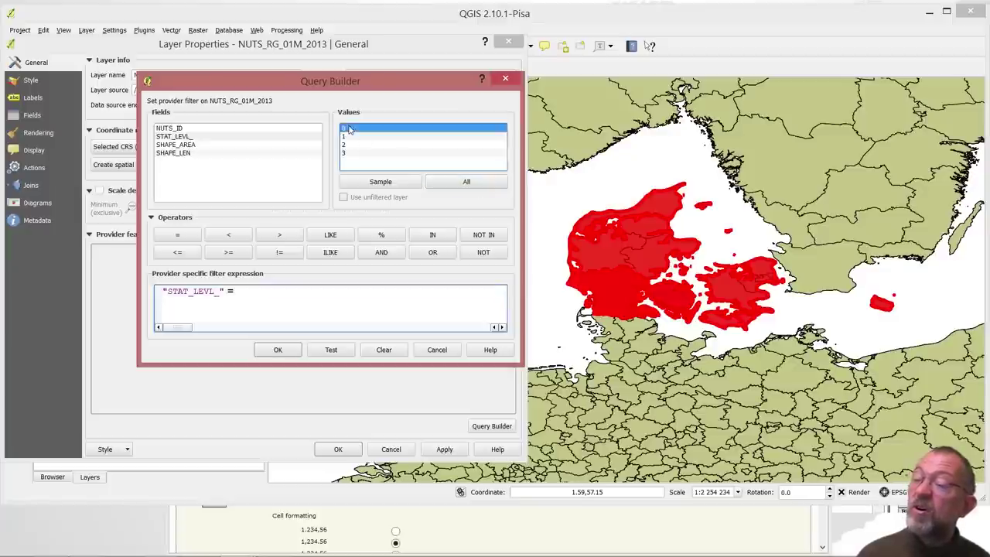
double_click(347, 128)
left_click(278, 349)
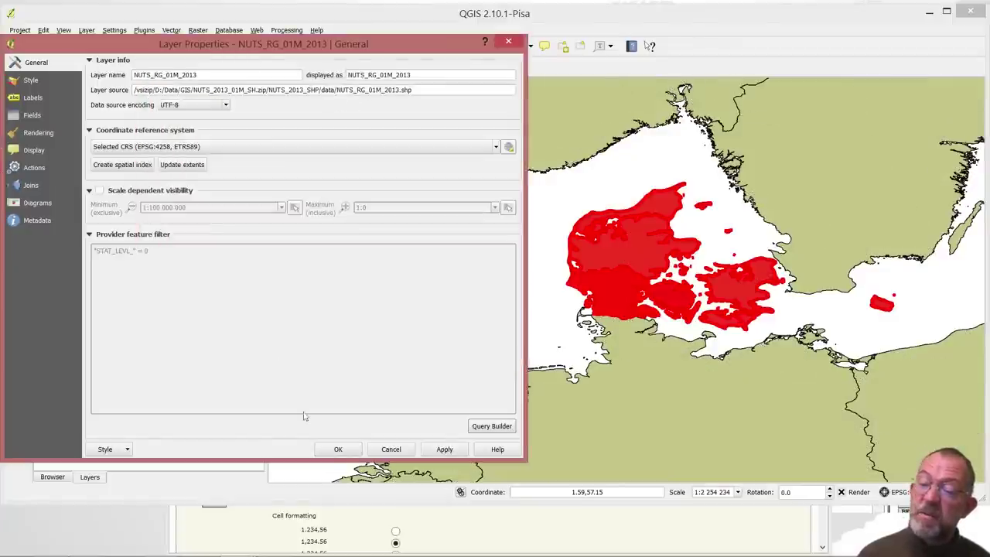
left_click(337, 448)
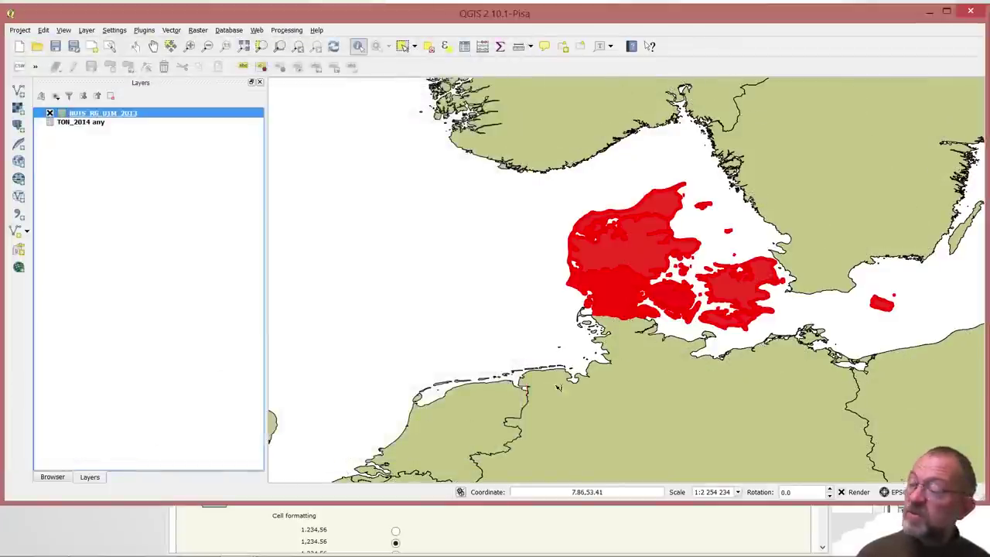
Clear the red Denmark highlight and zoom to the full filtered NUTS country layer.
left_click(436, 292)
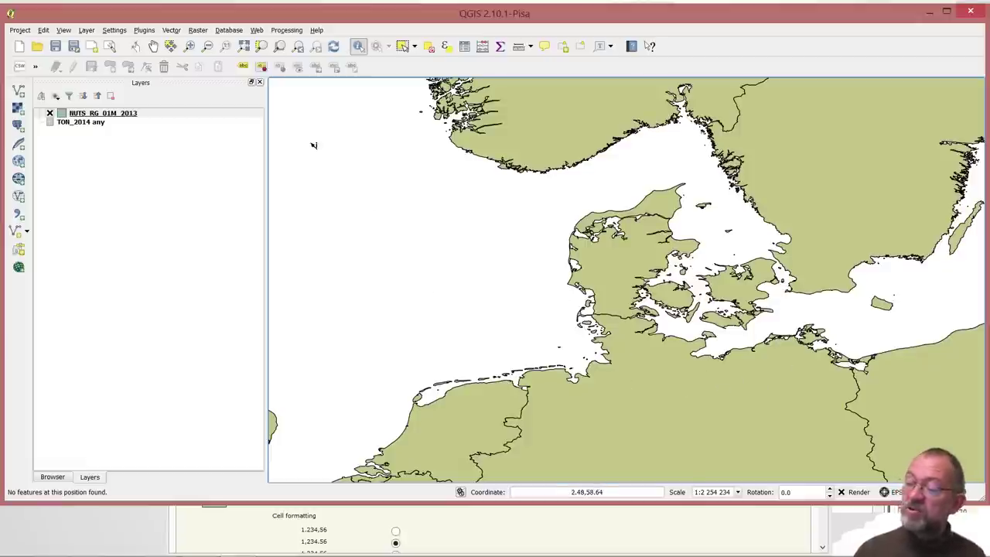
right_click(154, 113)
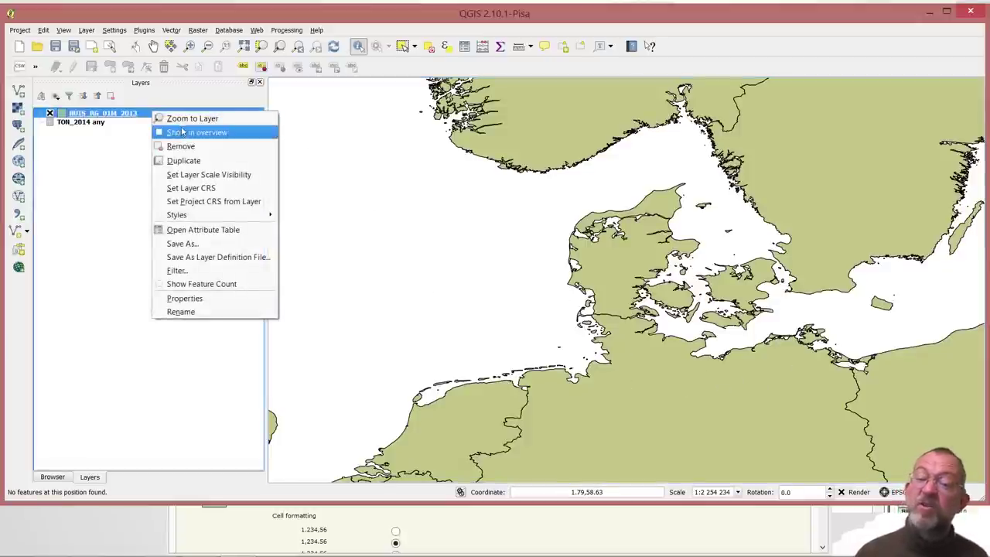
left_click(184, 120)
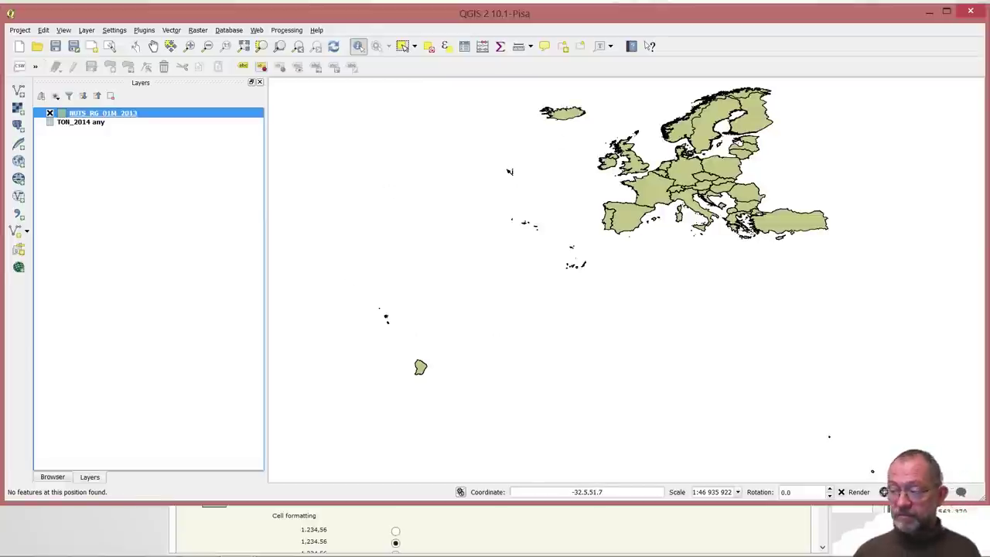
right_click(91, 116)
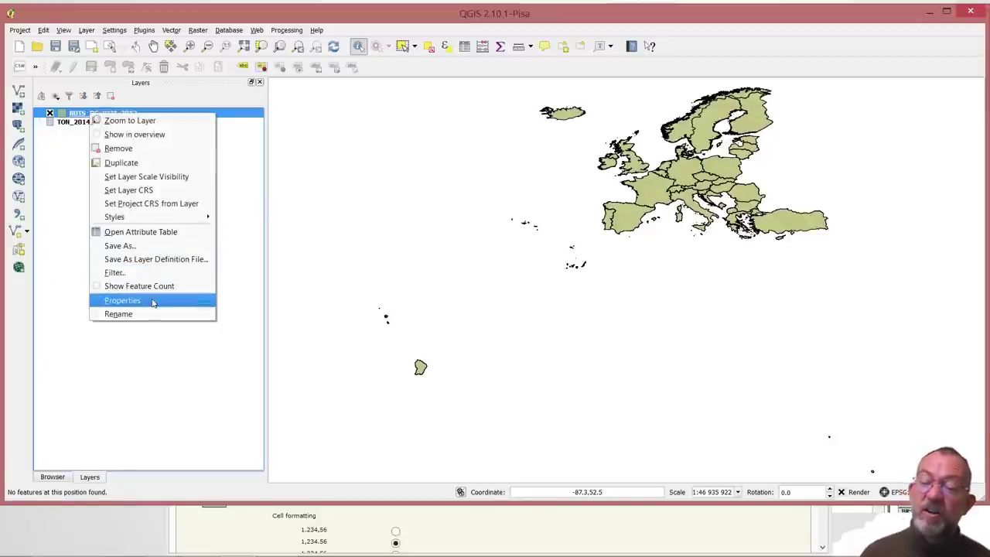
Add a join from TON_2014 any, join field GEO/, target field NUTS_ID.
left_click(162, 301)
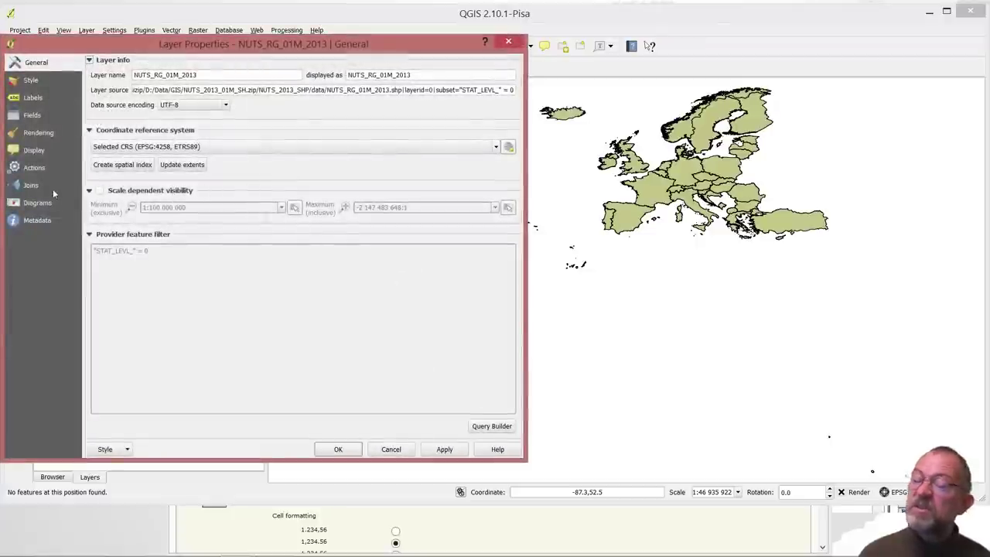
left_click(33, 186)
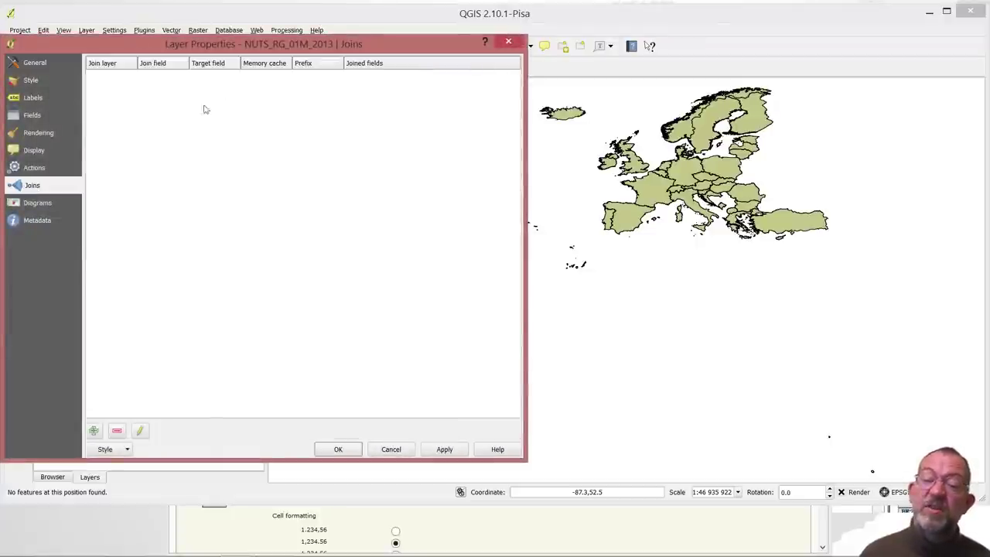
left_click(93, 430)
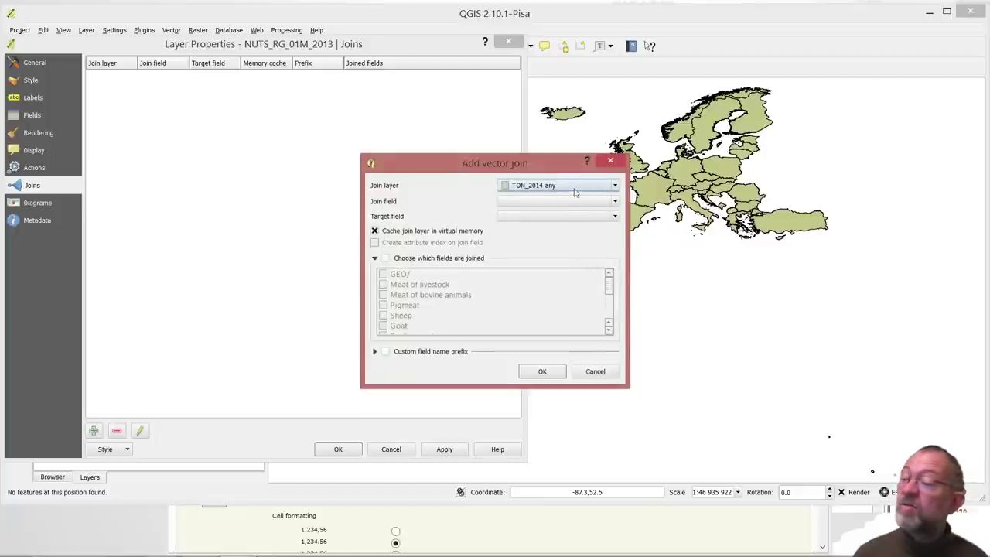
left_click(603, 201)
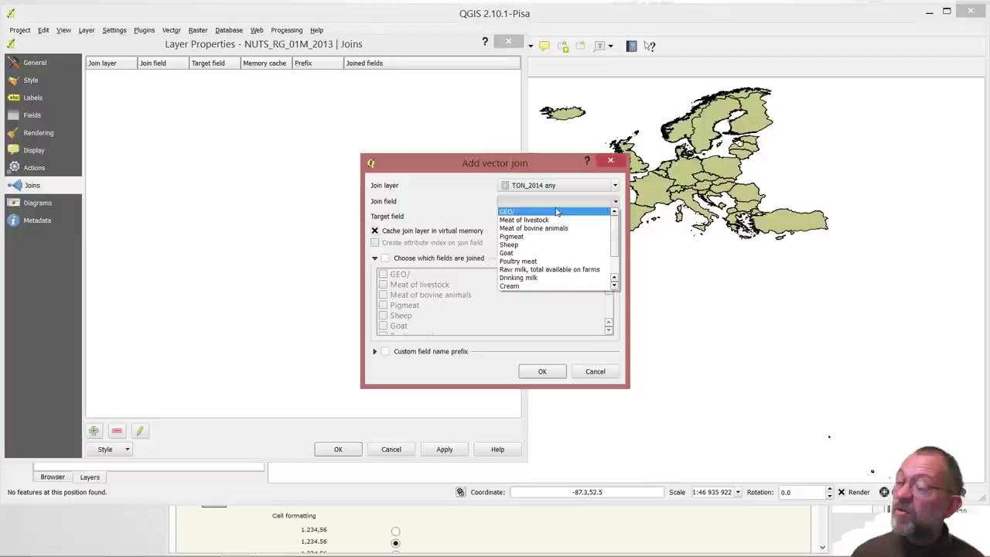
left_click(555, 212)
left_click(542, 217)
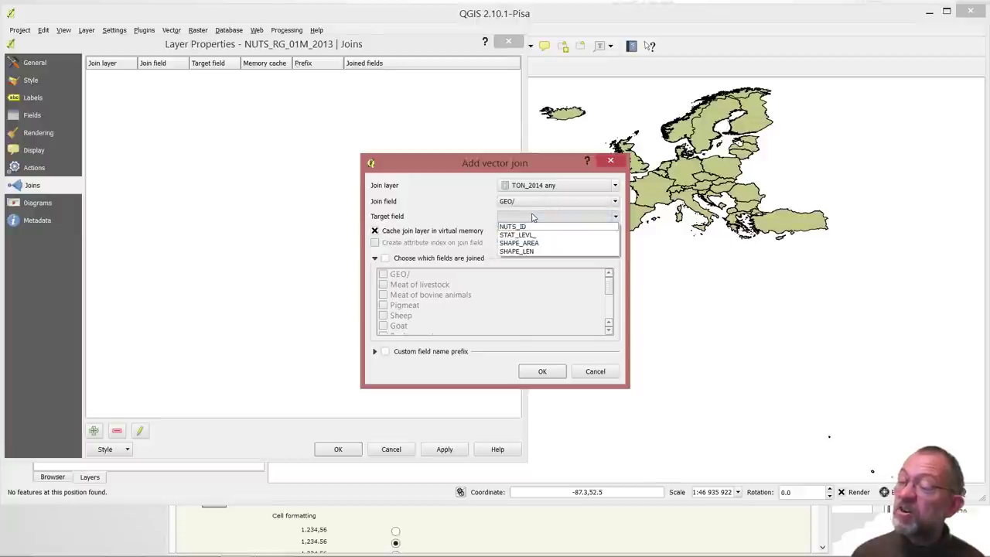
left_click(524, 227)
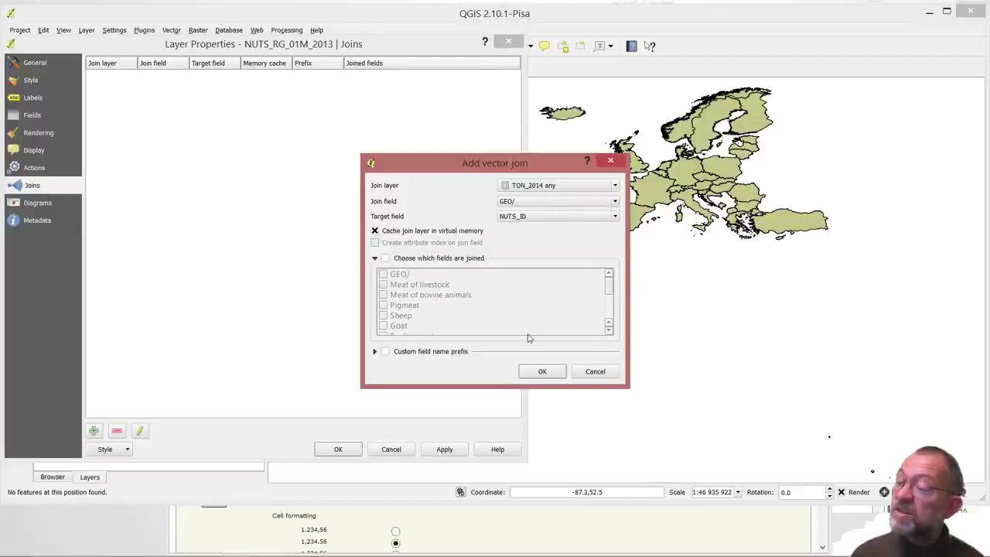
left_click(543, 373)
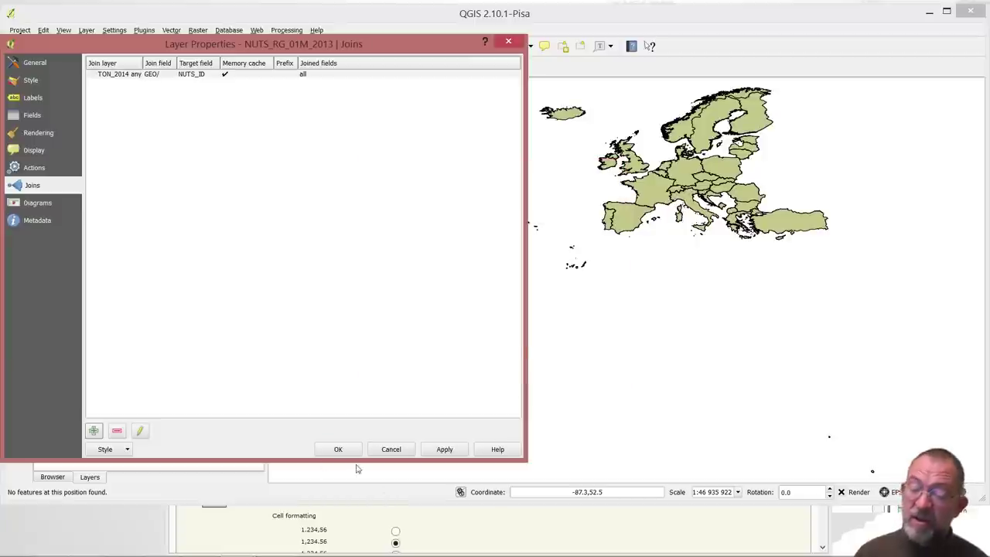
left_click(338, 449)
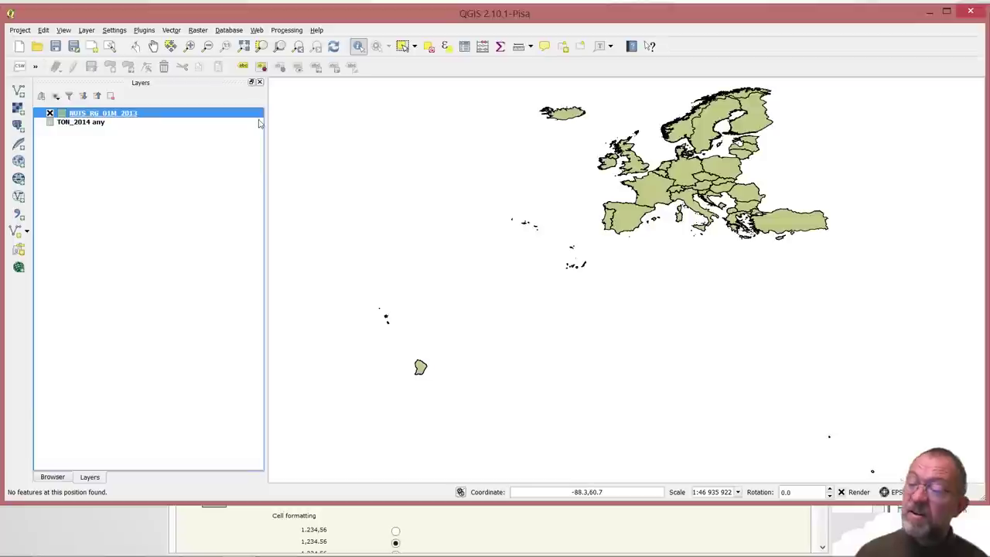
Style the NUTS_RG_01M_2013 layer as graduated TON_2014 any_Sheep classes using Quantile (Equal Count) mode.
right_click(150, 117)
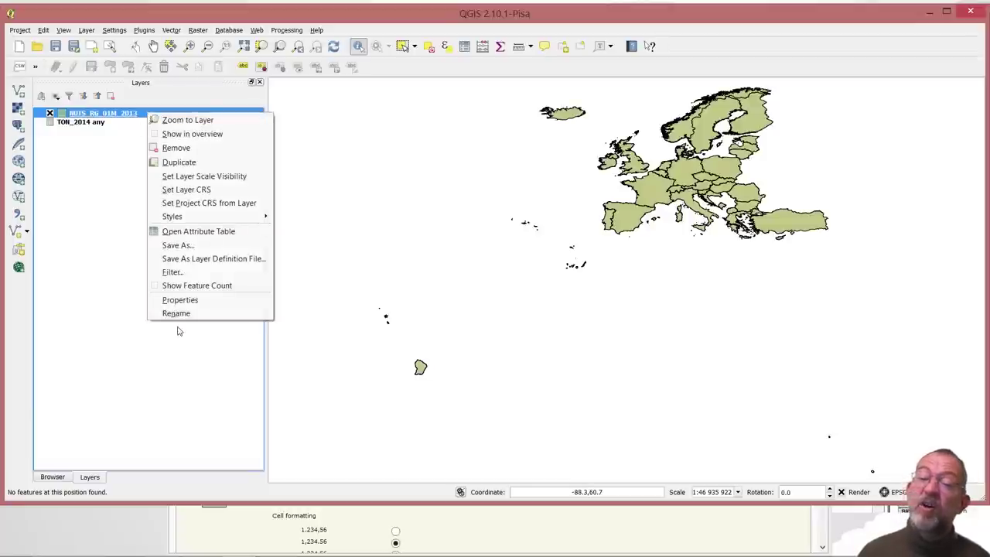
left_click(194, 304)
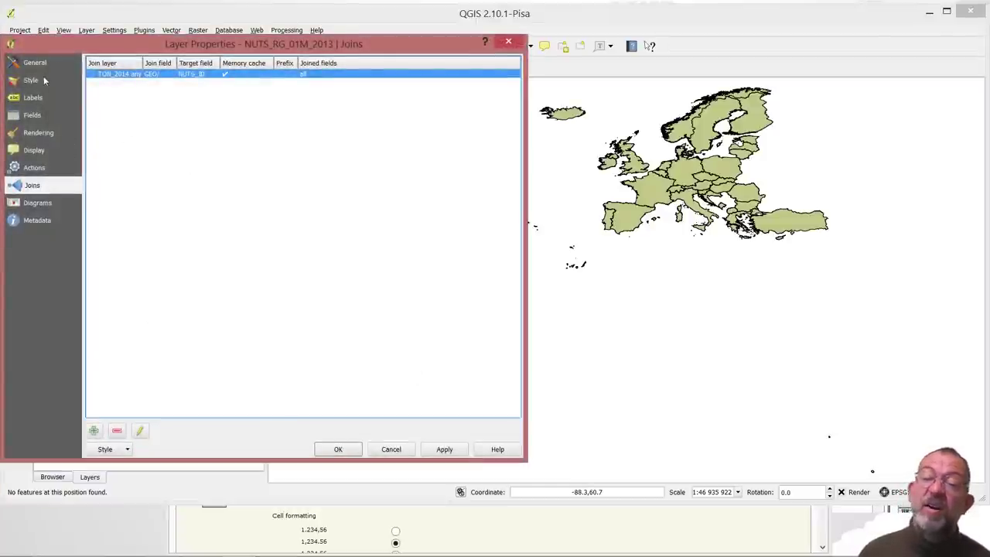
left_click(35, 81)
left_click(152, 63)
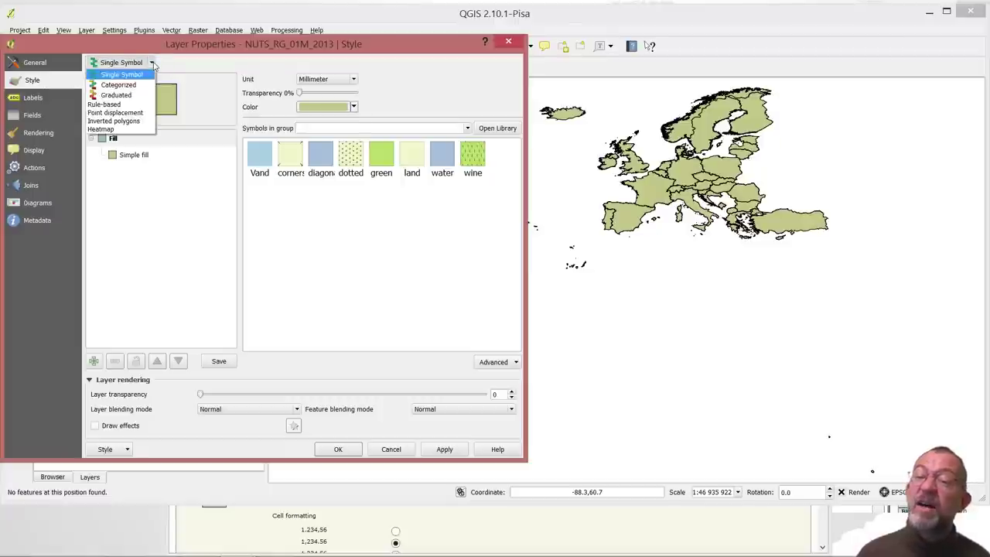
left_click(116, 94)
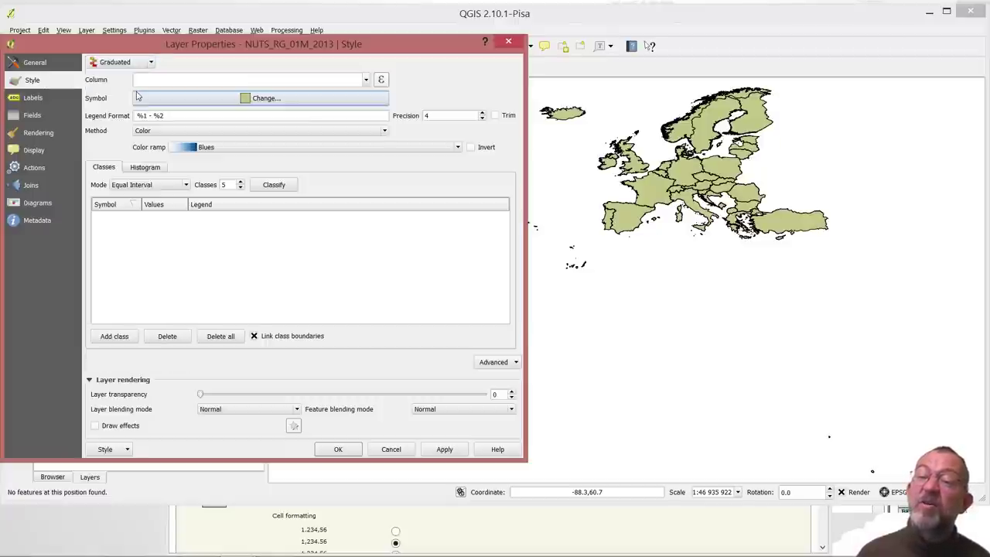
left_click(366, 80)
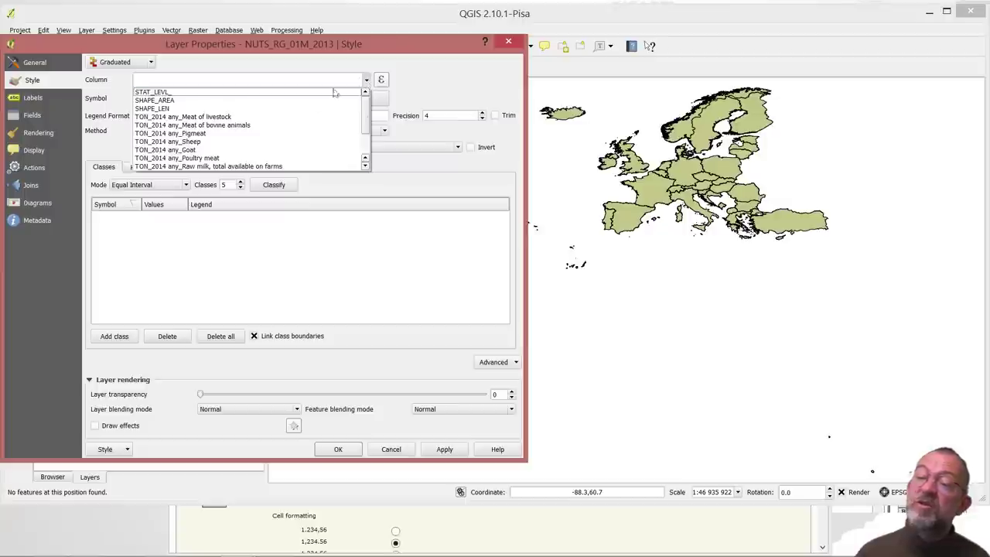
left_click(260, 142)
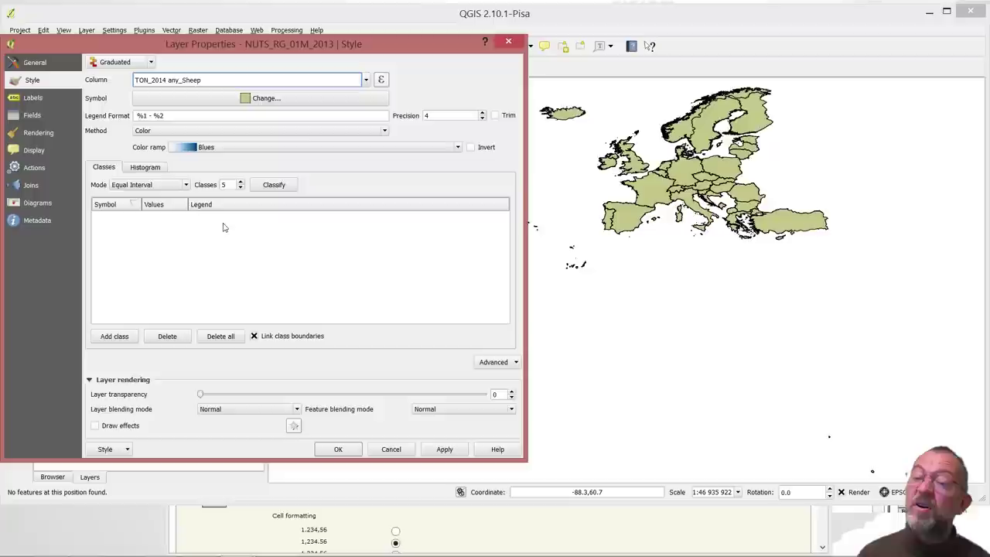
left_click(271, 186)
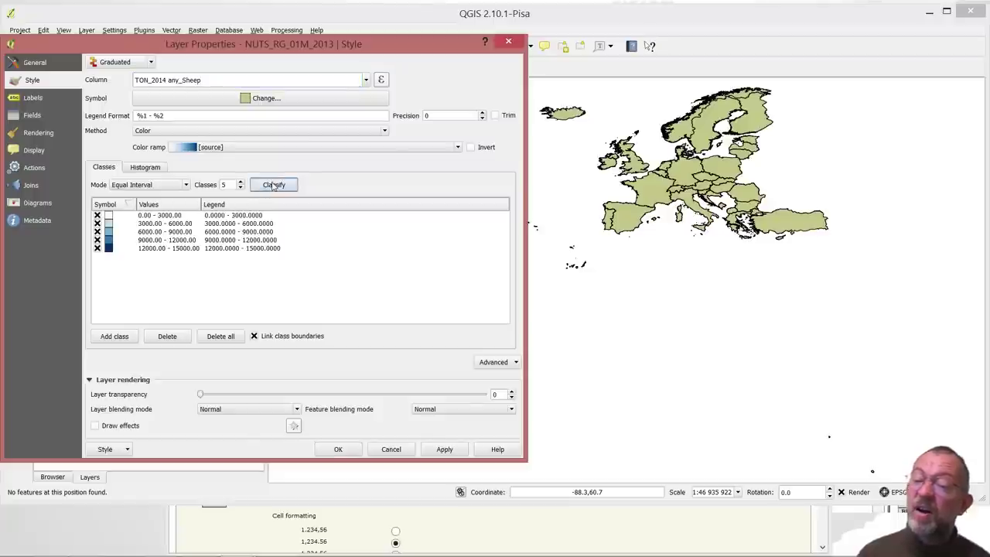
left_click(185, 187)
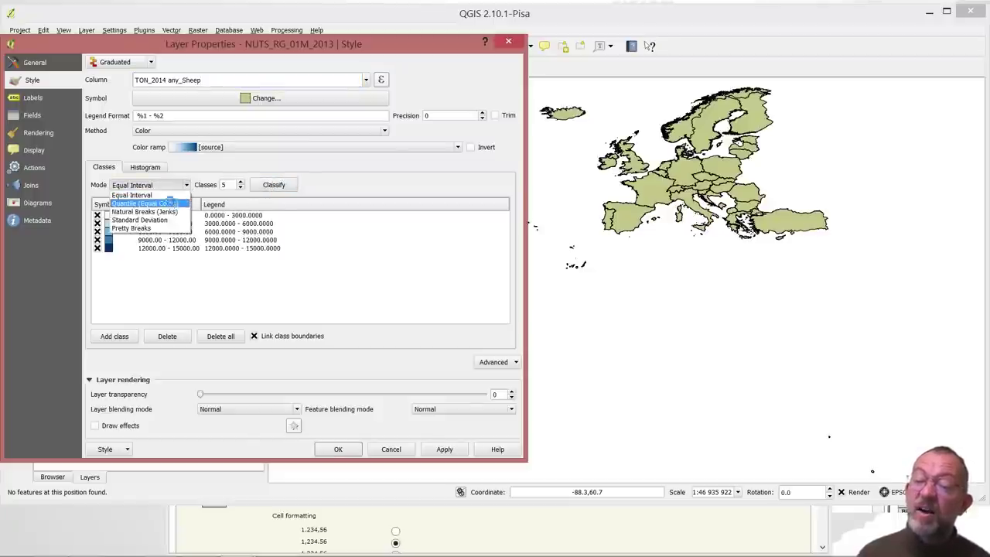
left_click(171, 201)
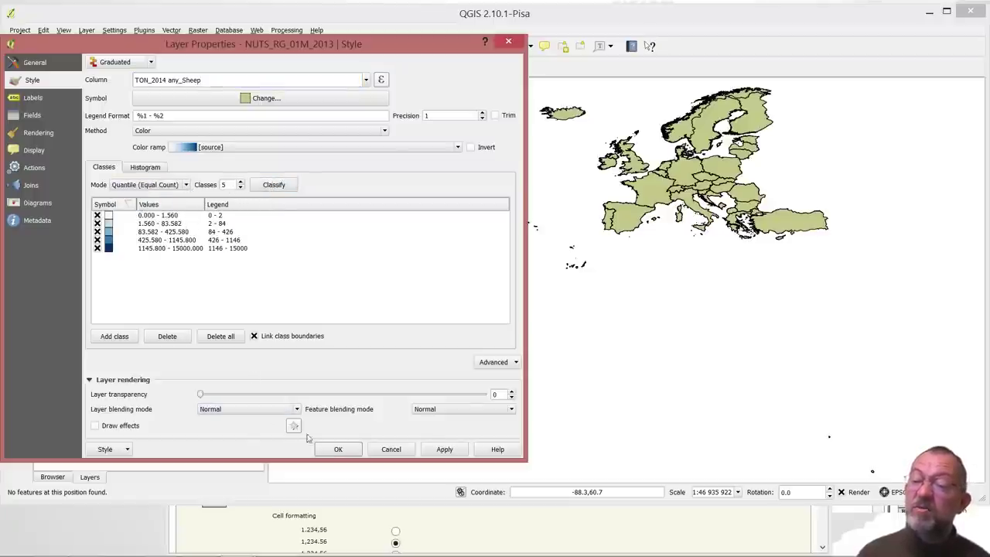
left_click(280, 185)
left_click(340, 449)
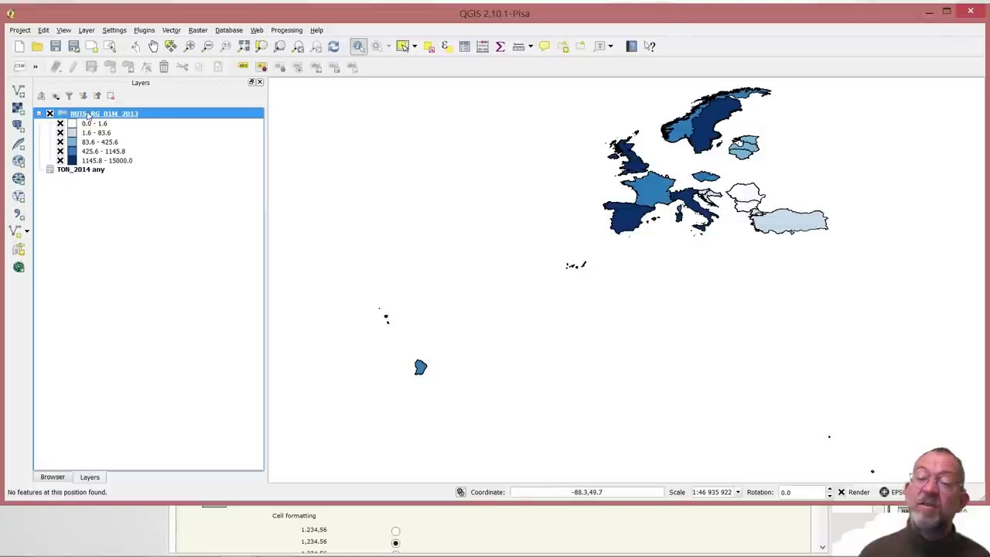
Check the NUTS layer's source, then show the Browser listing the NUTS_2013_01M_SH.zip files.
mouse_move(87, 114)
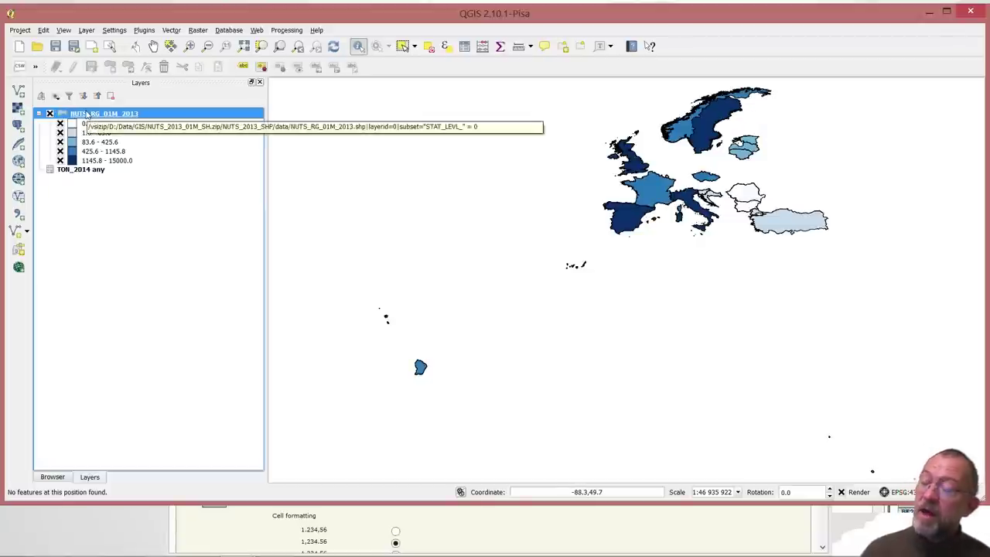
right_click(107, 115)
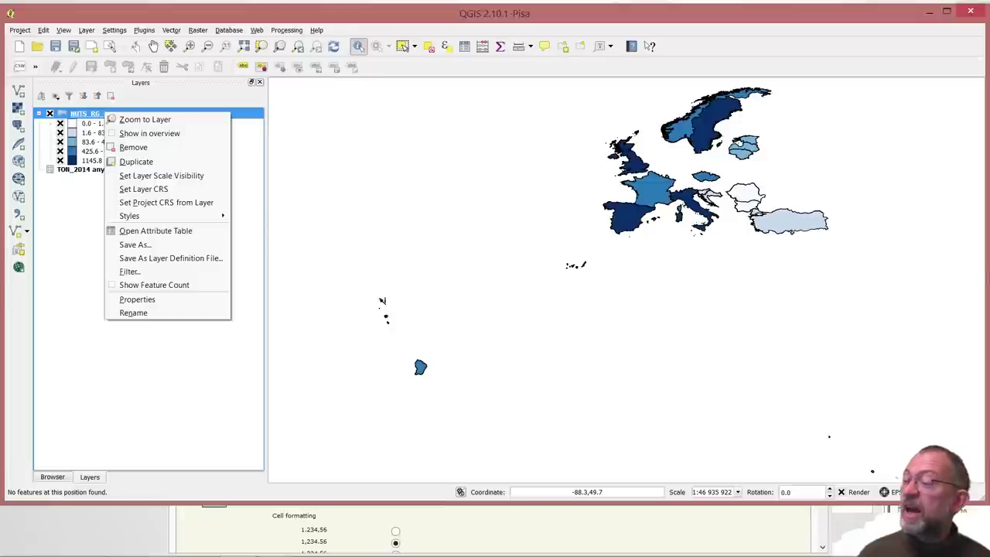
left_click(74, 245)
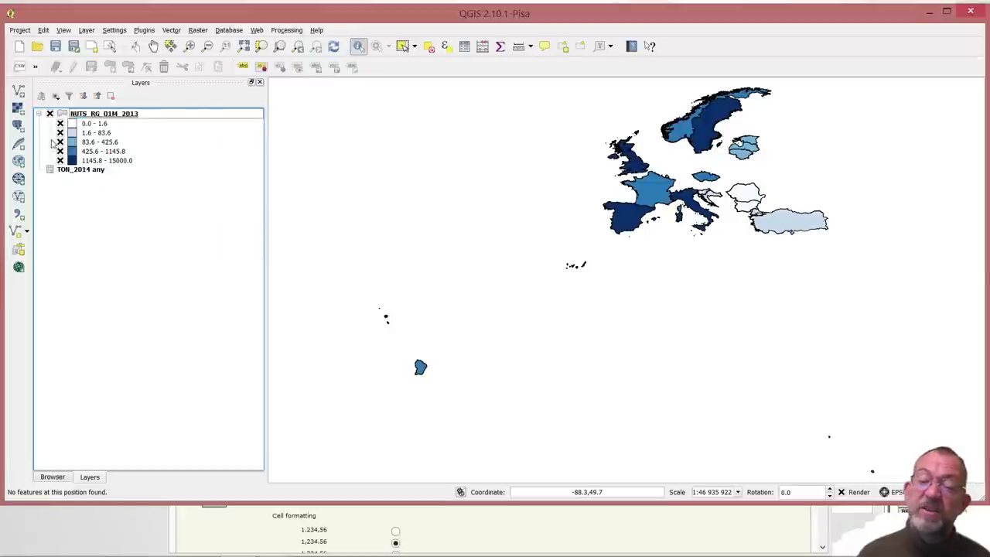
left_click(58, 477)
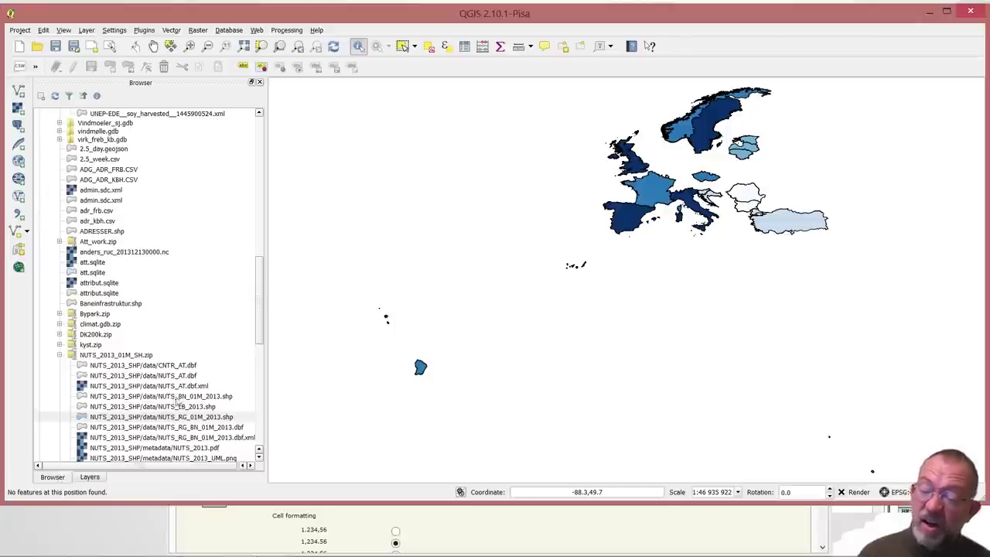
Add NUTS_BN_01M_2013.shp boundary lines to the map, then remove that layer again.
left_click_drag(174, 397, 648, 335)
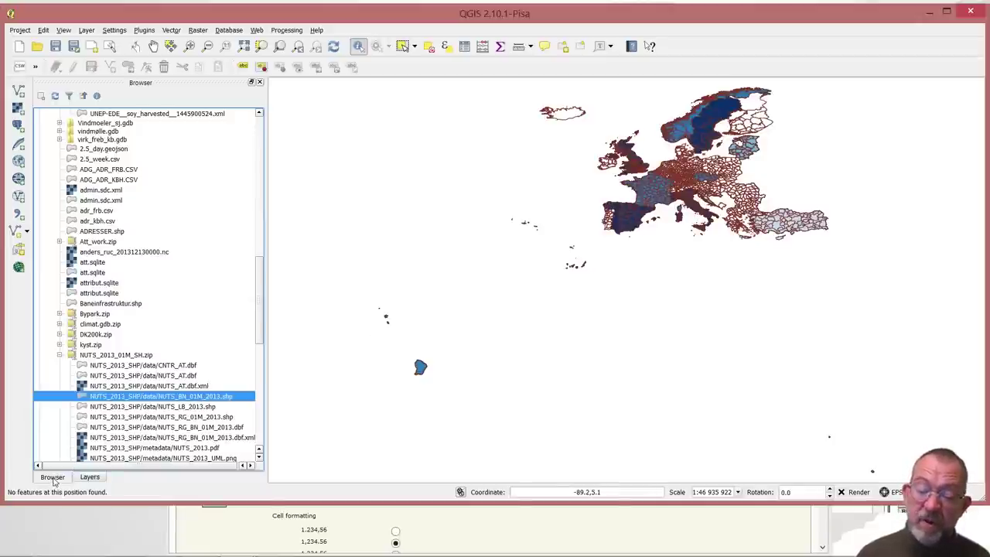
left_click(89, 477)
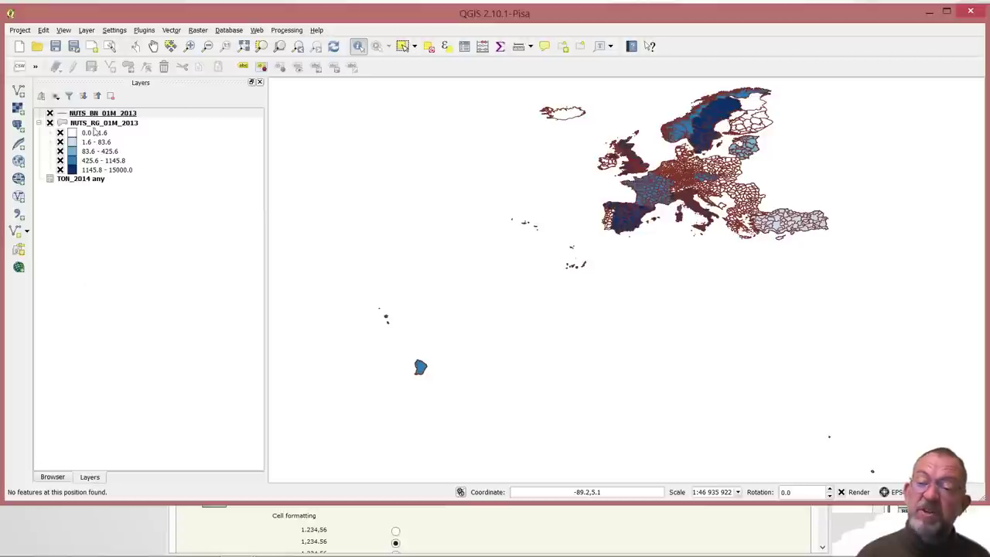
right_click(99, 114)
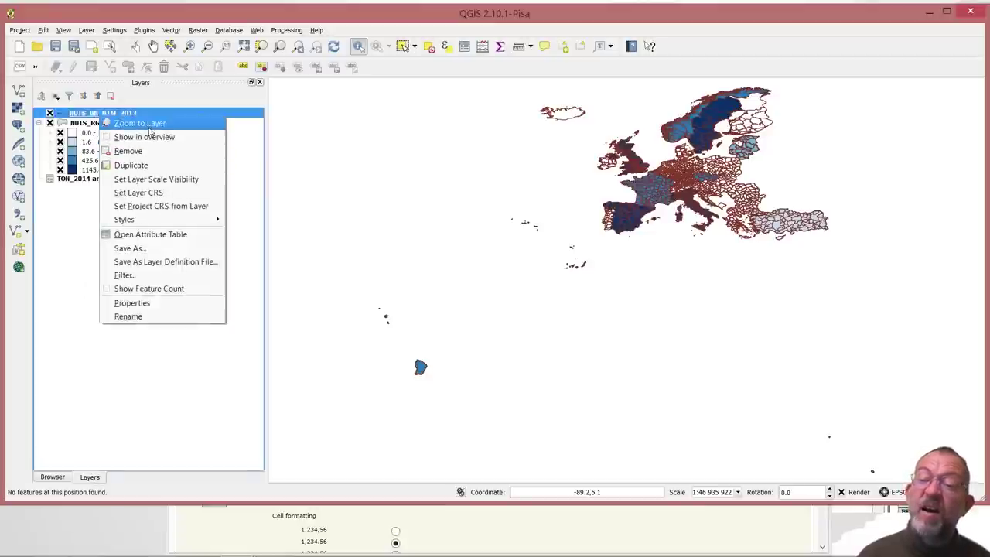
left_click(136, 152)
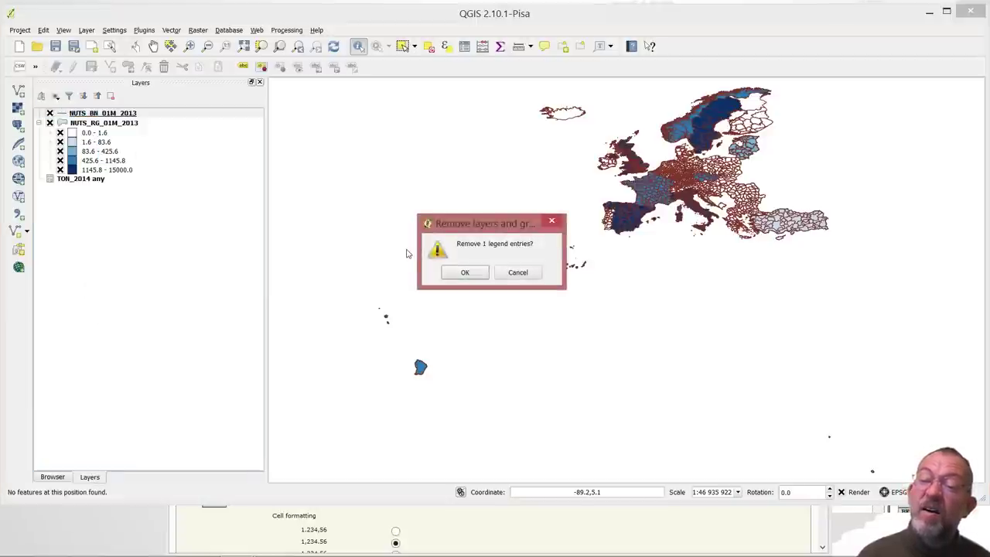
left_click(477, 274)
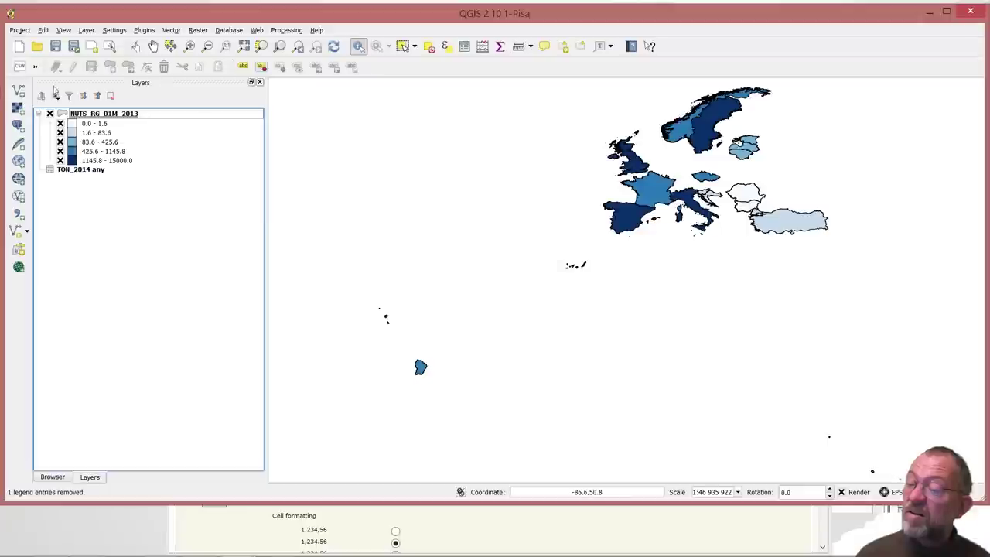
Duplicate the NUTS_RG_01M_2013 country layer.
right_click(83, 115)
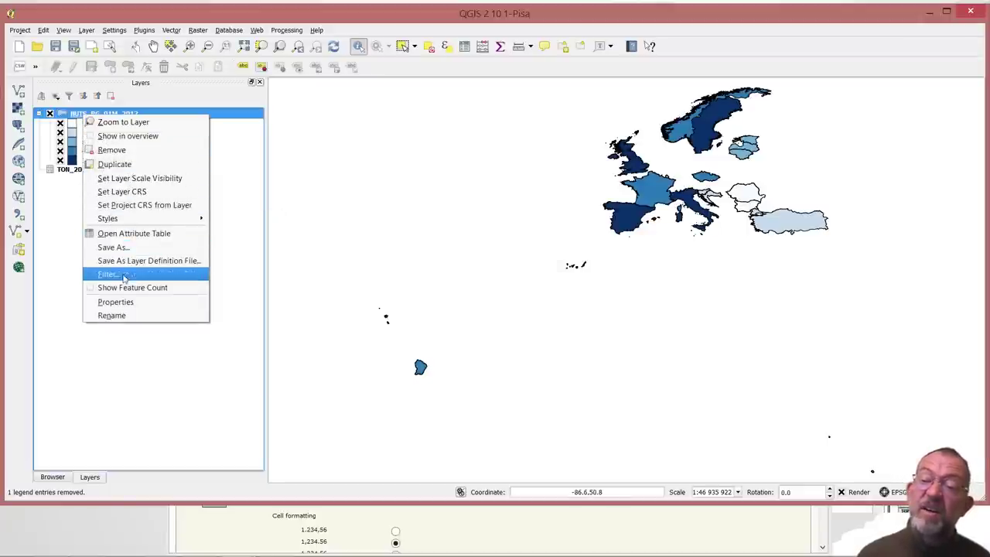
right_click(93, 113)
left_click(116, 162)
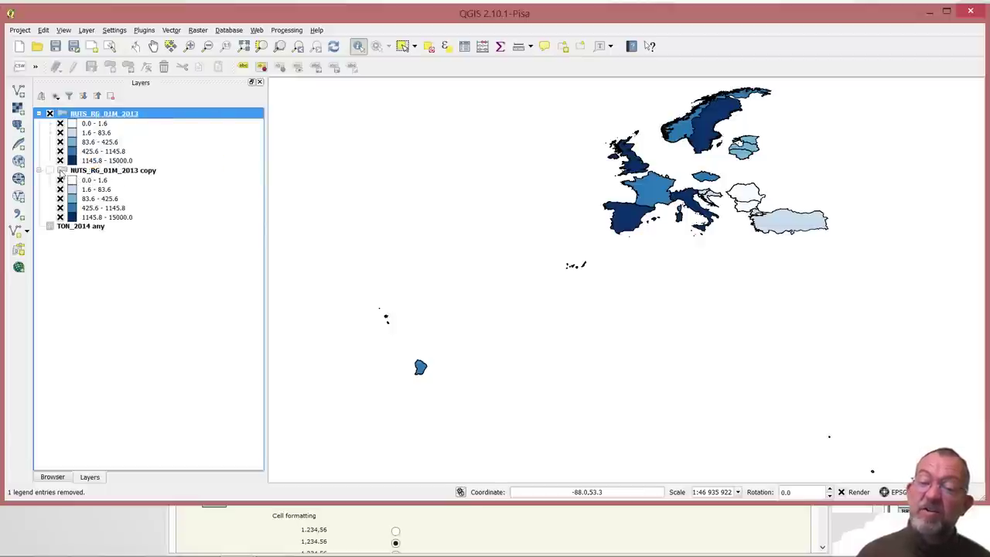
Restyle the NUTS_RG_01M_2013 copy as a single symbol using the pale 'land' fill.
left_click(109, 173)
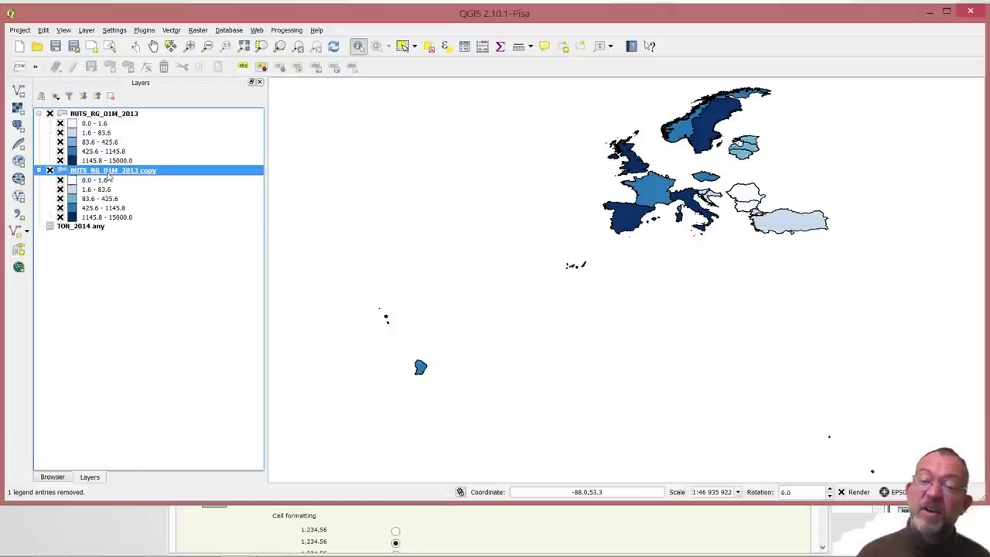
double_click(109, 178)
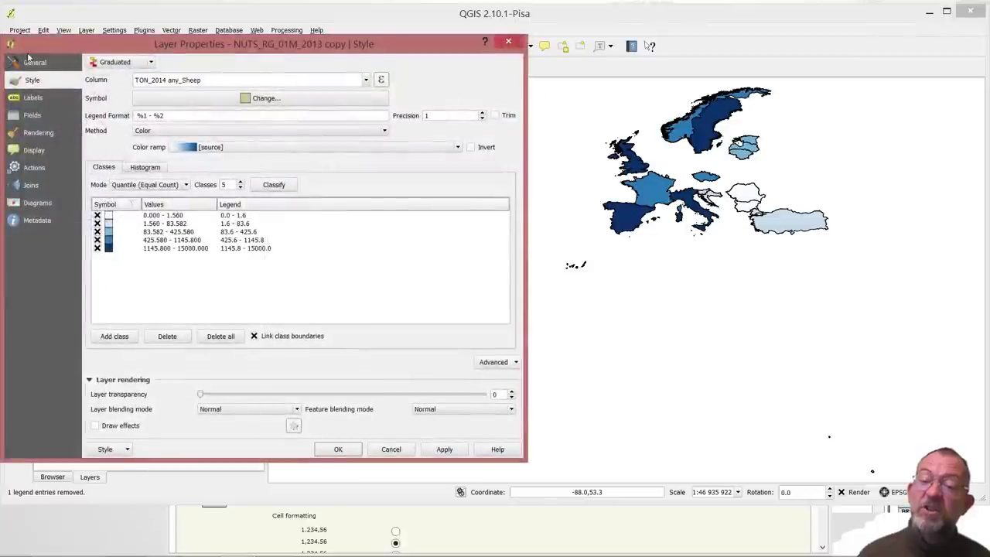
left_click(143, 65)
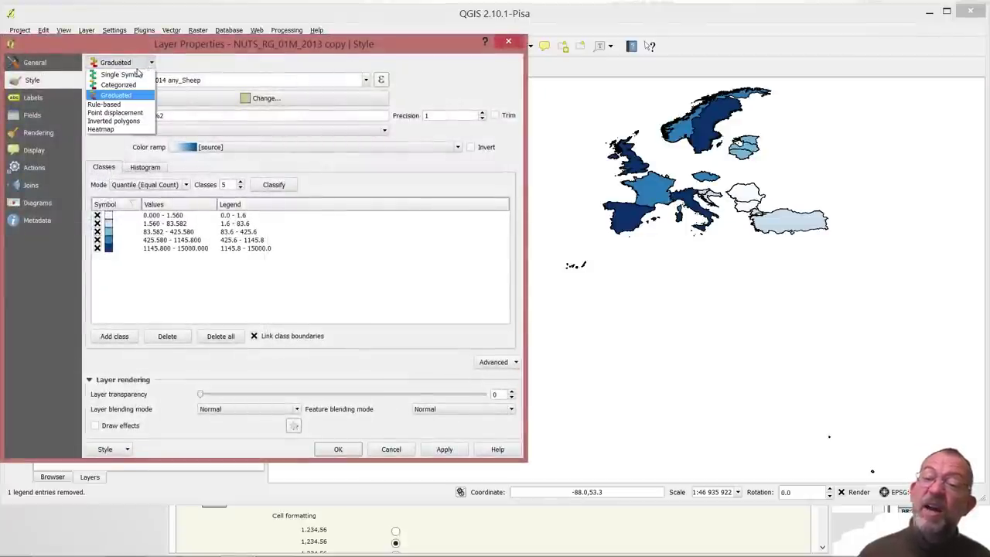
left_click(124, 74)
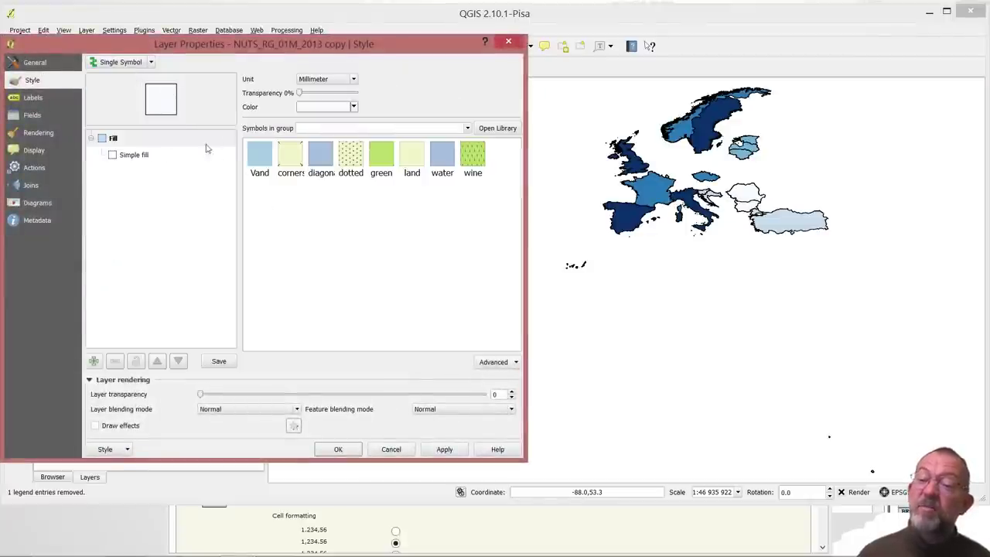
left_click(411, 160)
left_click(338, 449)
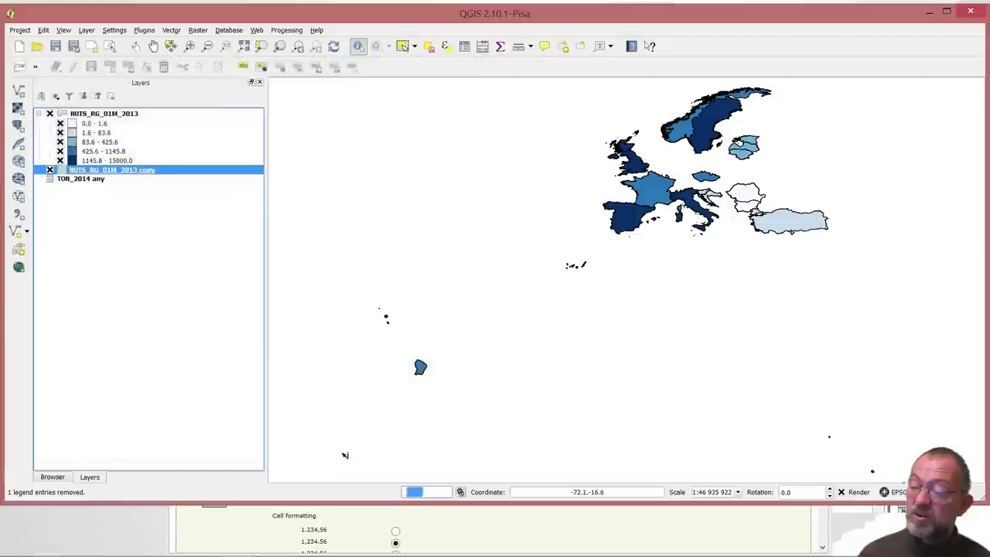